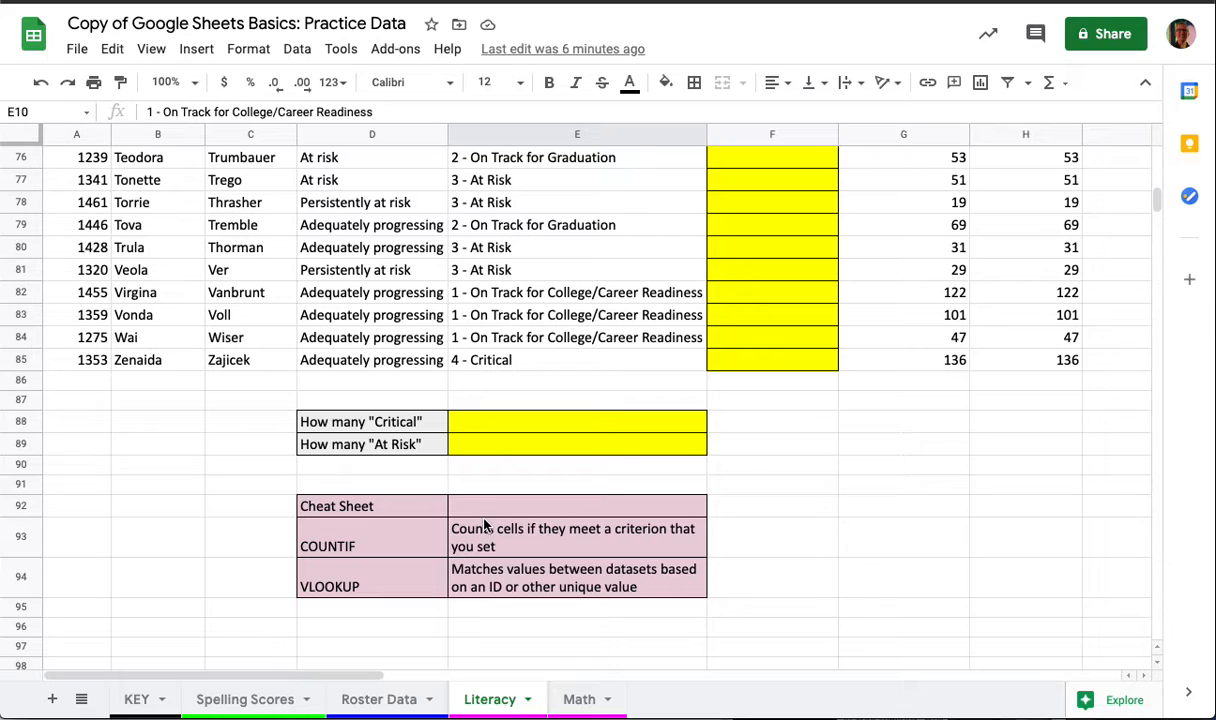
{"action": "left_click", "coordinate": [480, 424]}
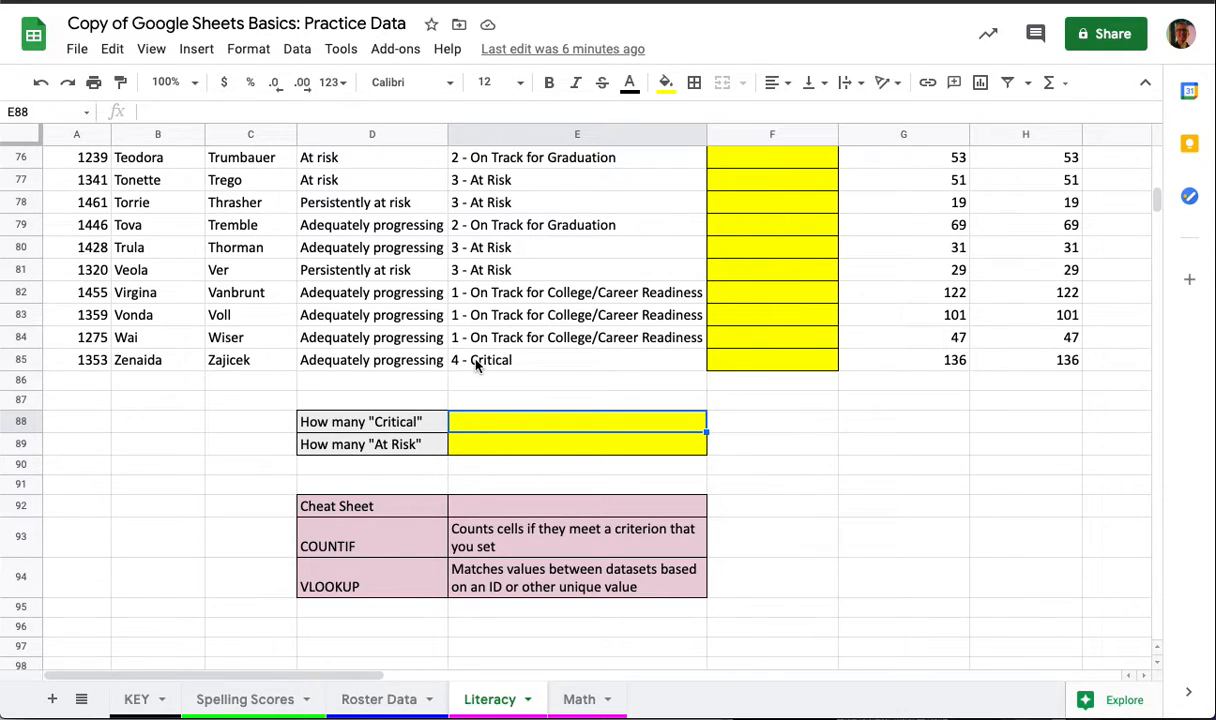
{"action": "left_click", "coordinate": [483, 444]}
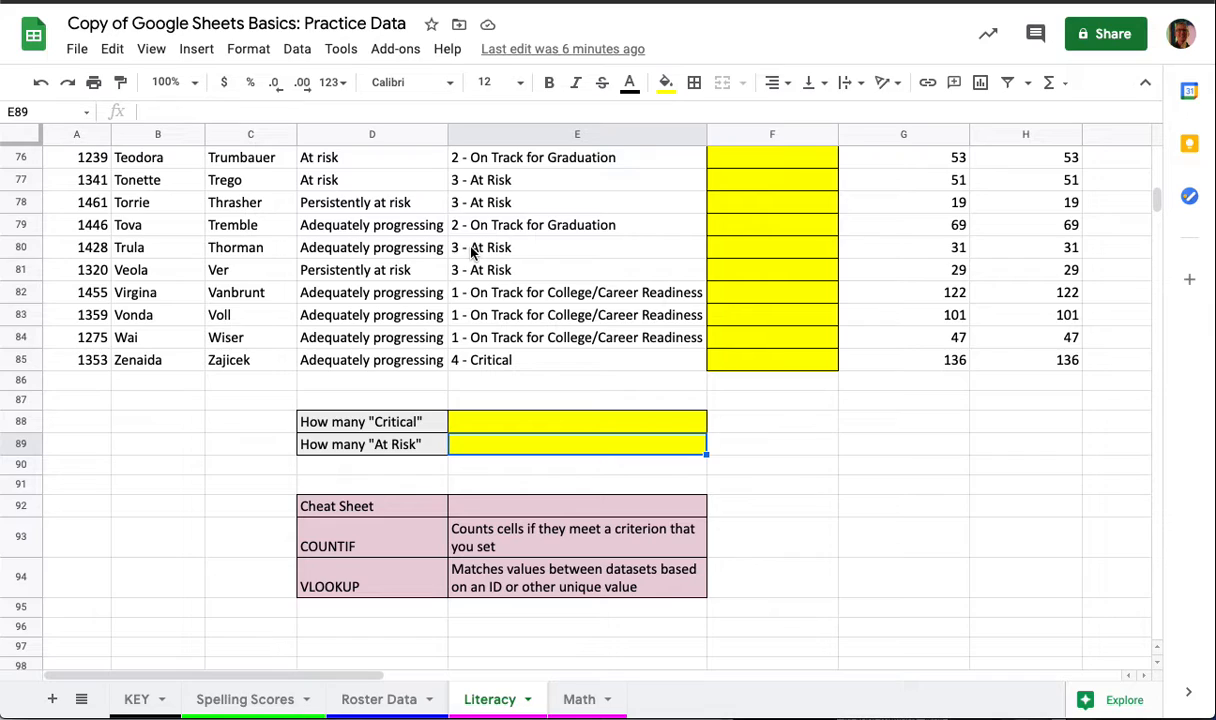
{"action": "left_click", "coordinate": [312, 537]}
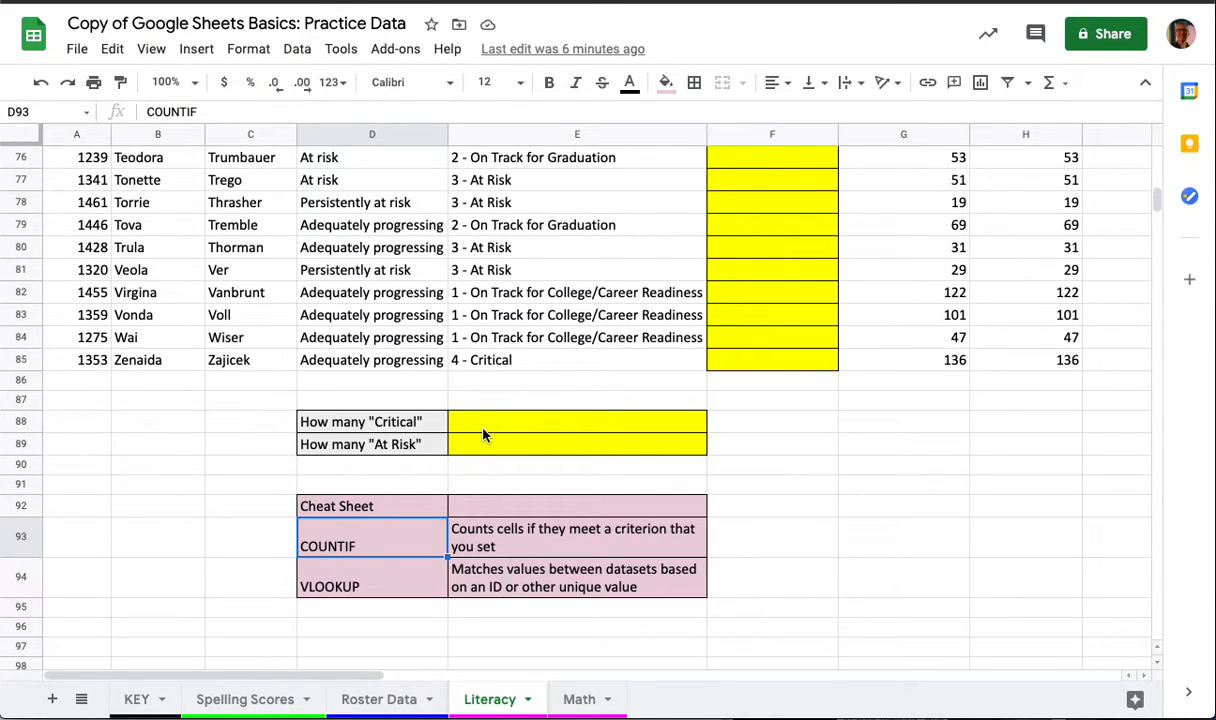
Freeze the rows of the Literacy sheet up to row 10.
{"action": "scroll", "coordinate": [482, 434], "scroll_direction": "up", "scroll_amount": 20}
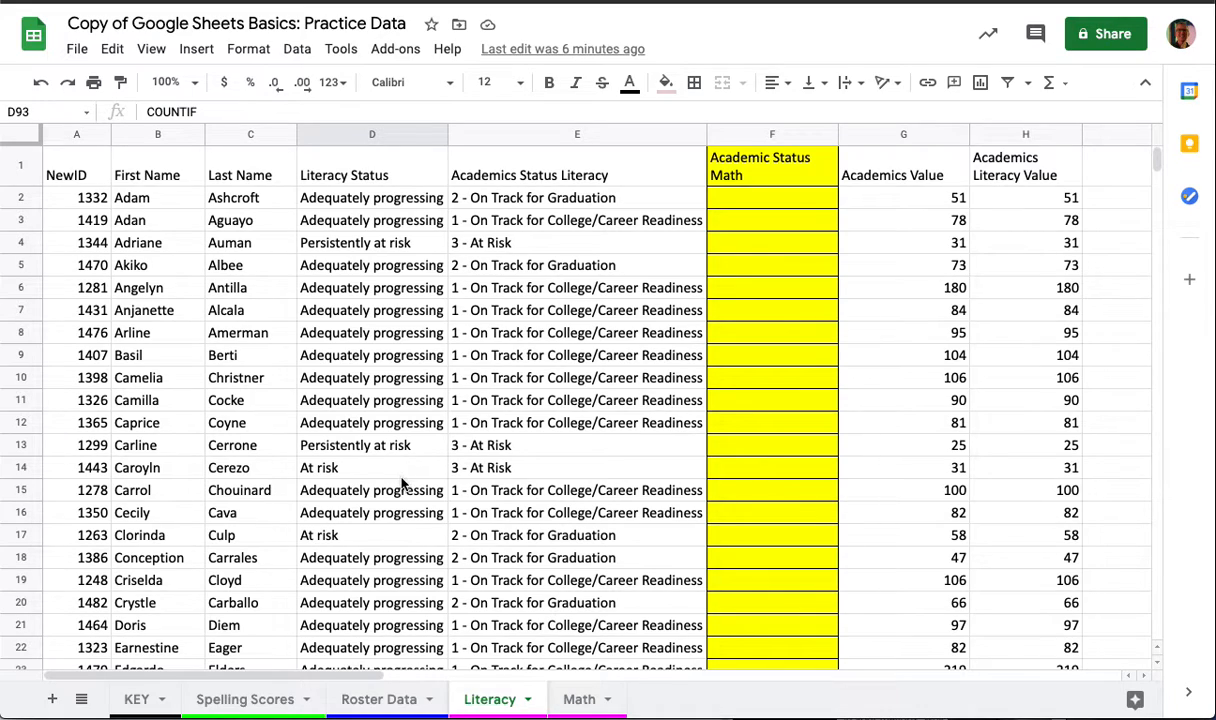
{"action": "left_click", "coordinate": [470, 382]}
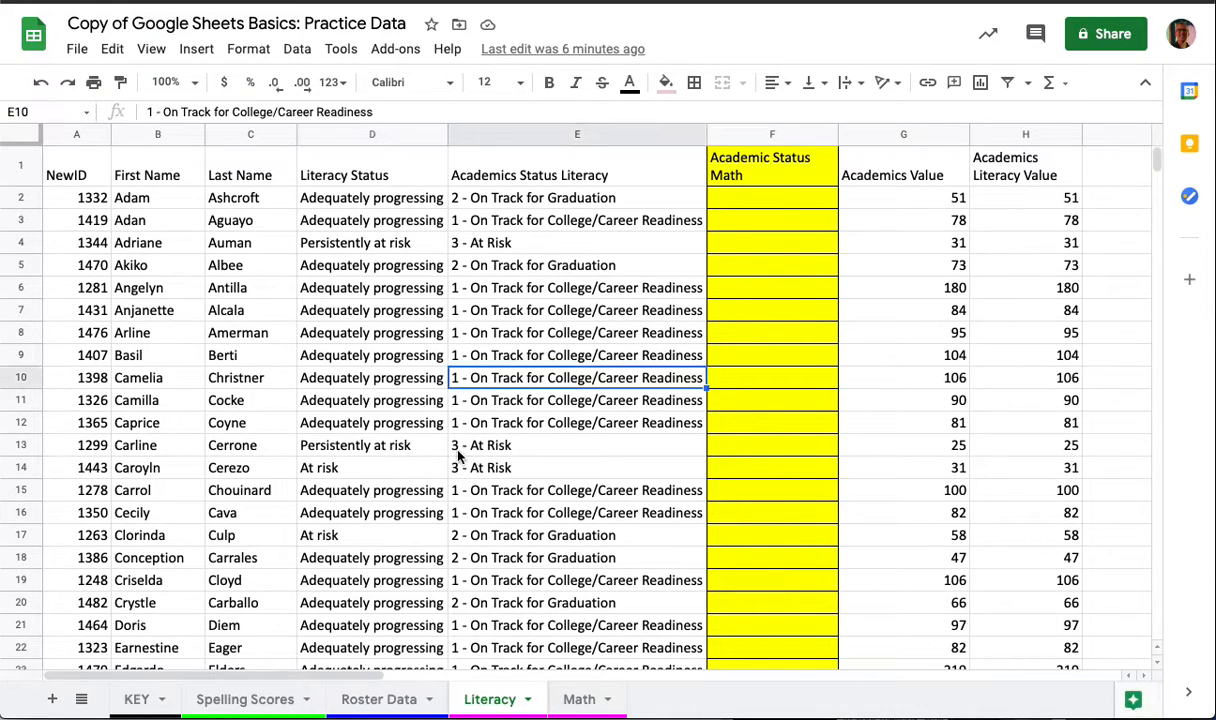
{"action": "left_click", "coordinate": [152, 52]}
{"action": "mouse_move", "coordinate": [157, 85]}
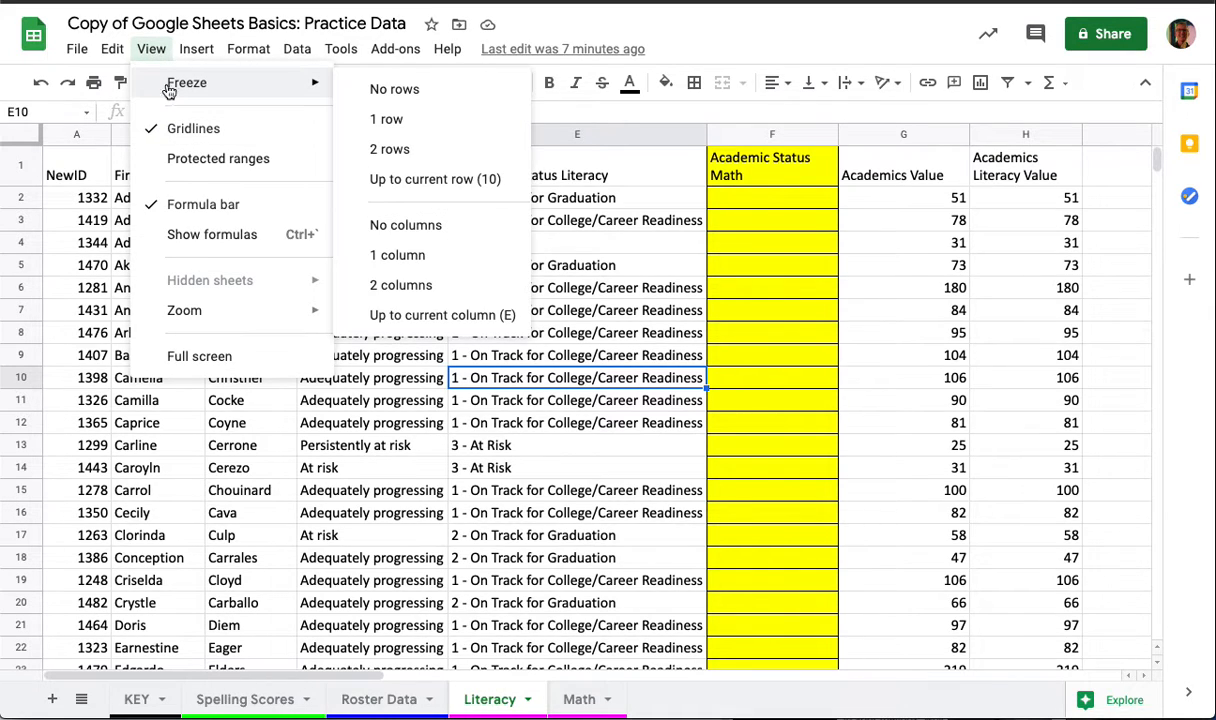
{"action": "left_click", "coordinate": [368, 180]}
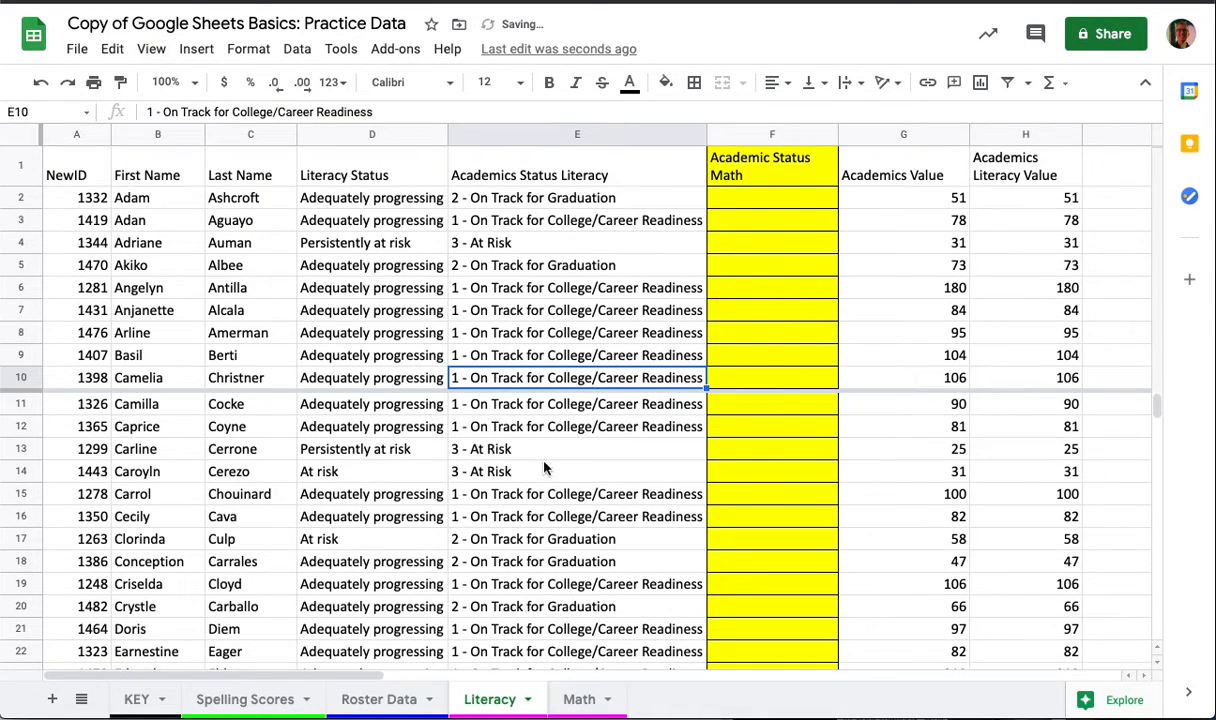
Start a COUNTIF formula in the "How many Critical" cell E88, using the literacy status range E2:E85.
{"action": "scroll", "coordinate": [542, 473], "scroll_direction": "down", "scroll_amount": 20}
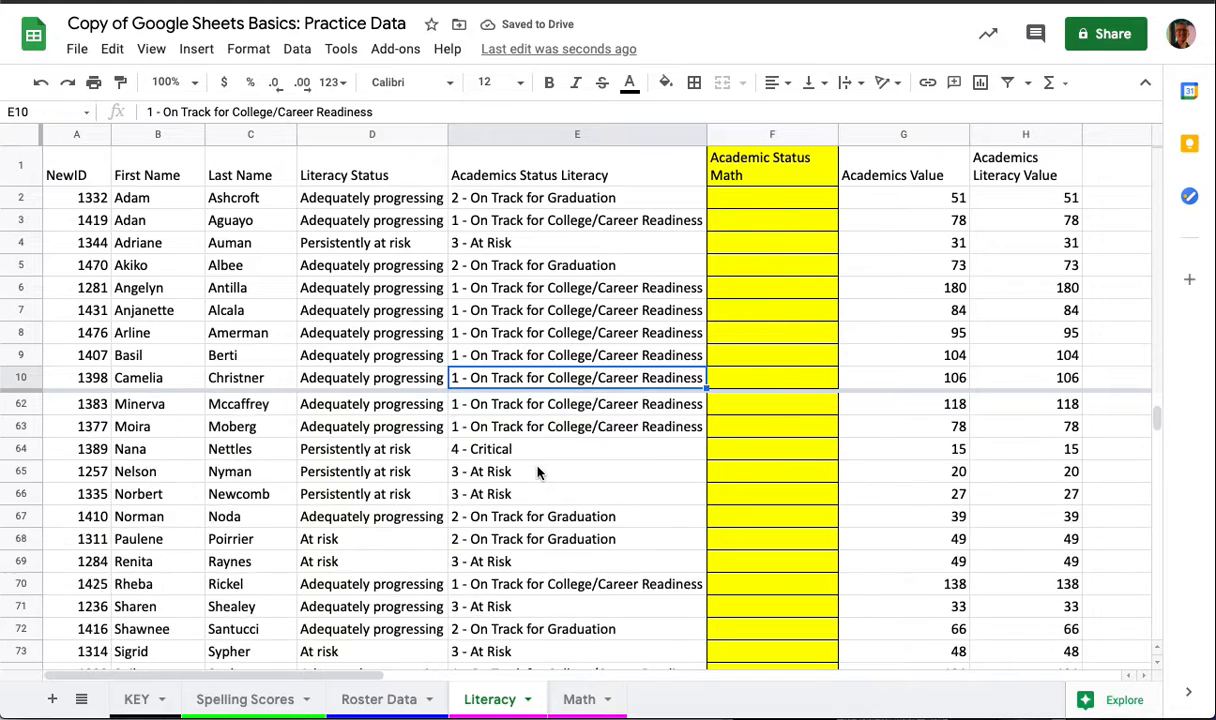
{"action": "scroll", "coordinate": [538, 473], "scroll_direction": "down", "scroll_amount": 4}
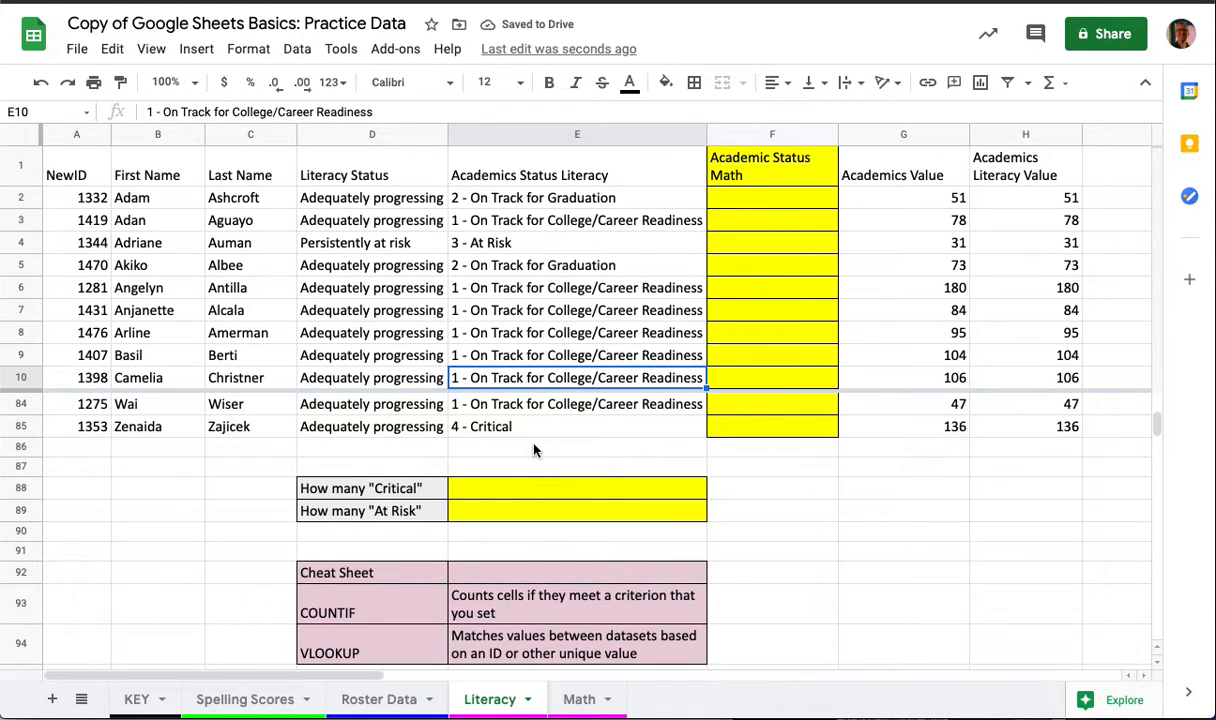
{"action": "scroll", "coordinate": [533, 455], "scroll_direction": "up", "scroll_amount": 1}
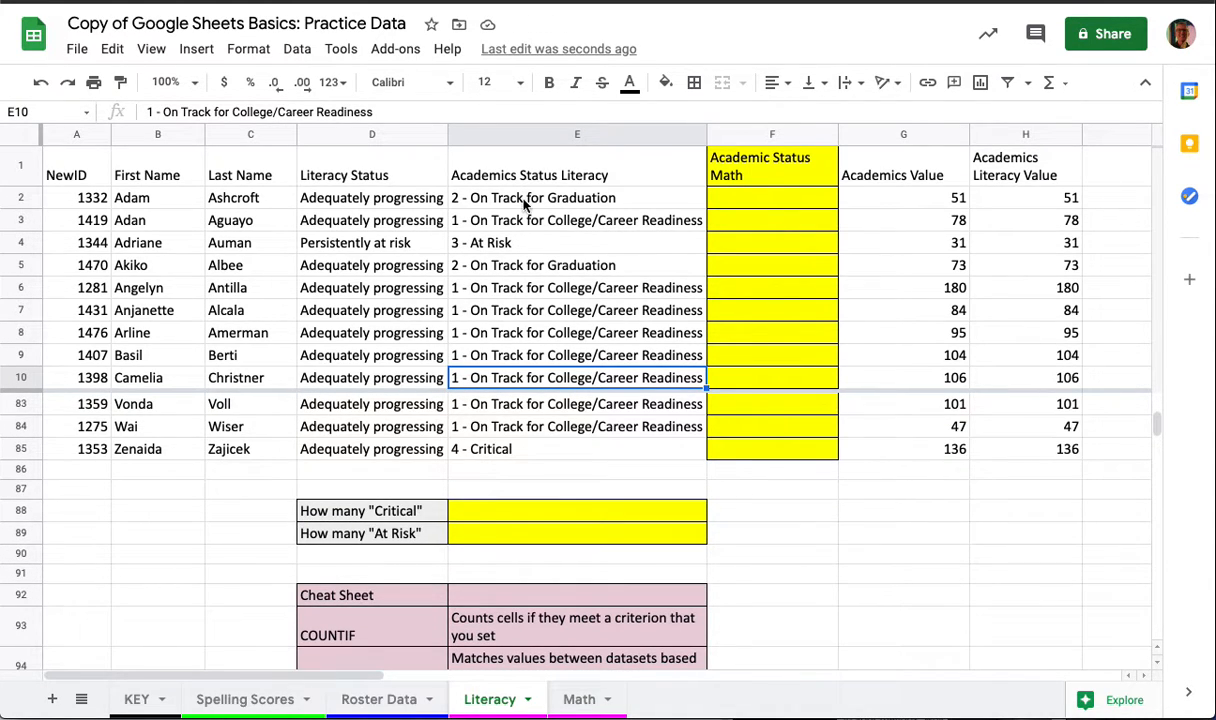
{"action": "left_click", "coordinate": [524, 203]}
{"action": "left_click", "coordinate": [521, 450]}
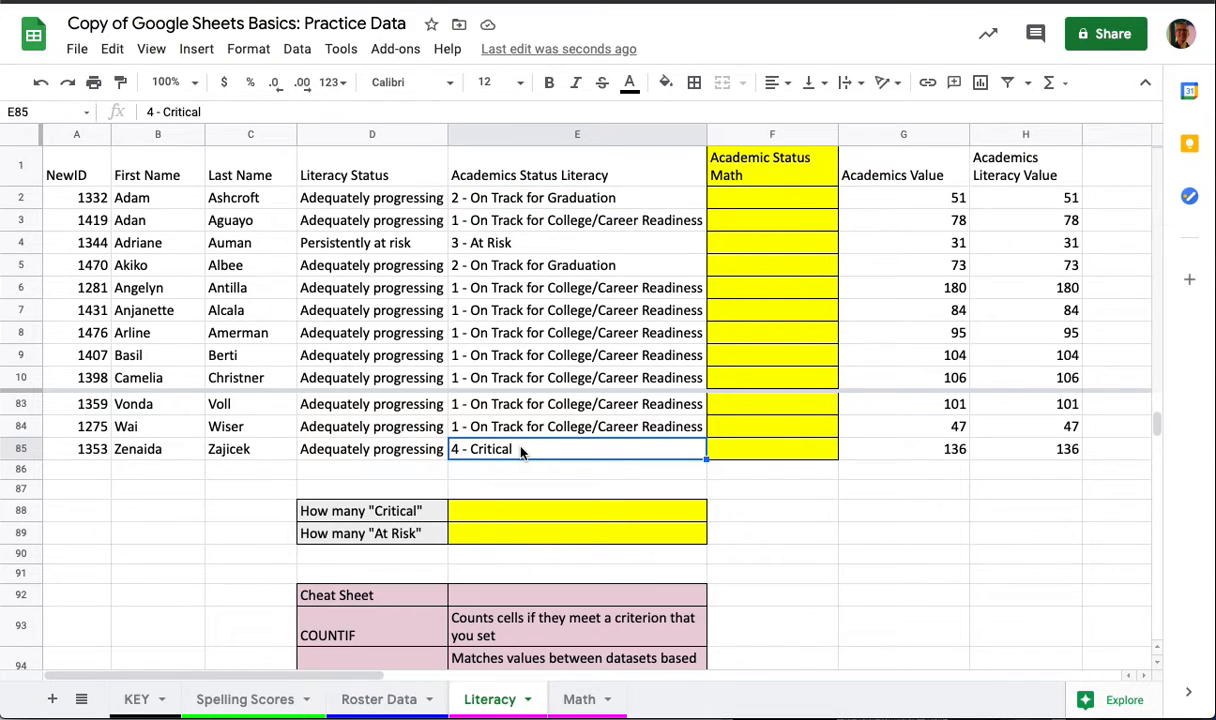
{"action": "left_click", "coordinate": [501, 512]}
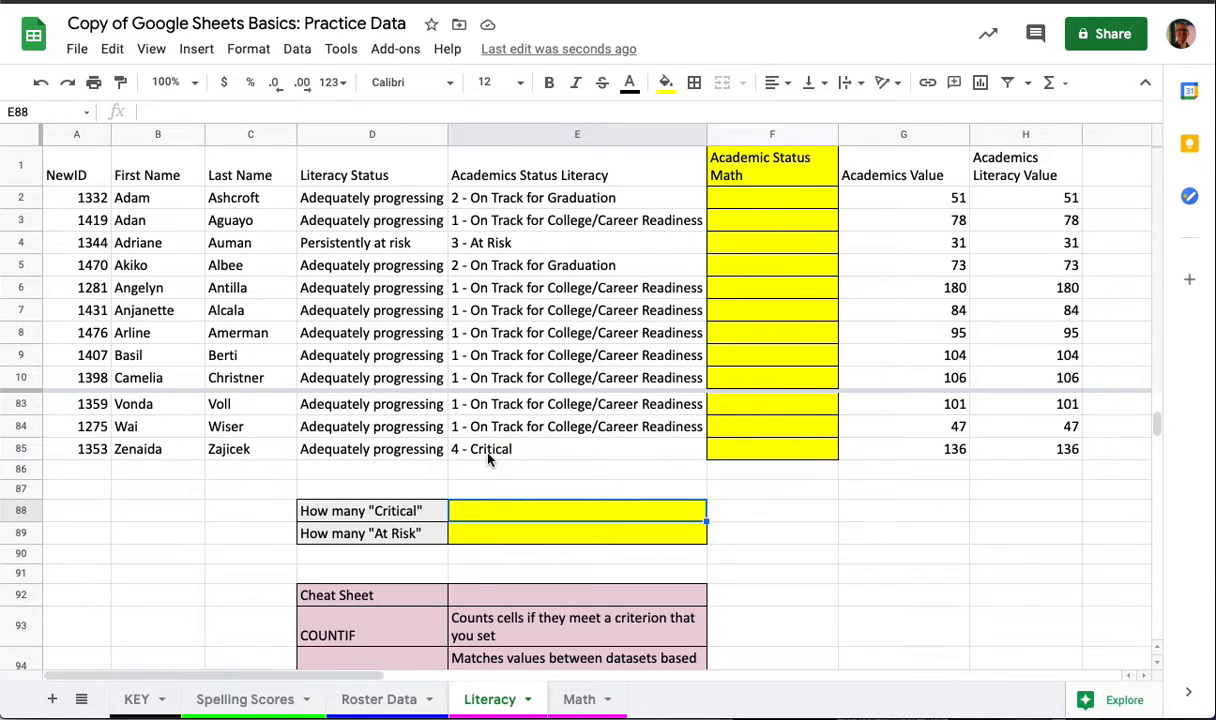
{"action": "type", "text": "="}
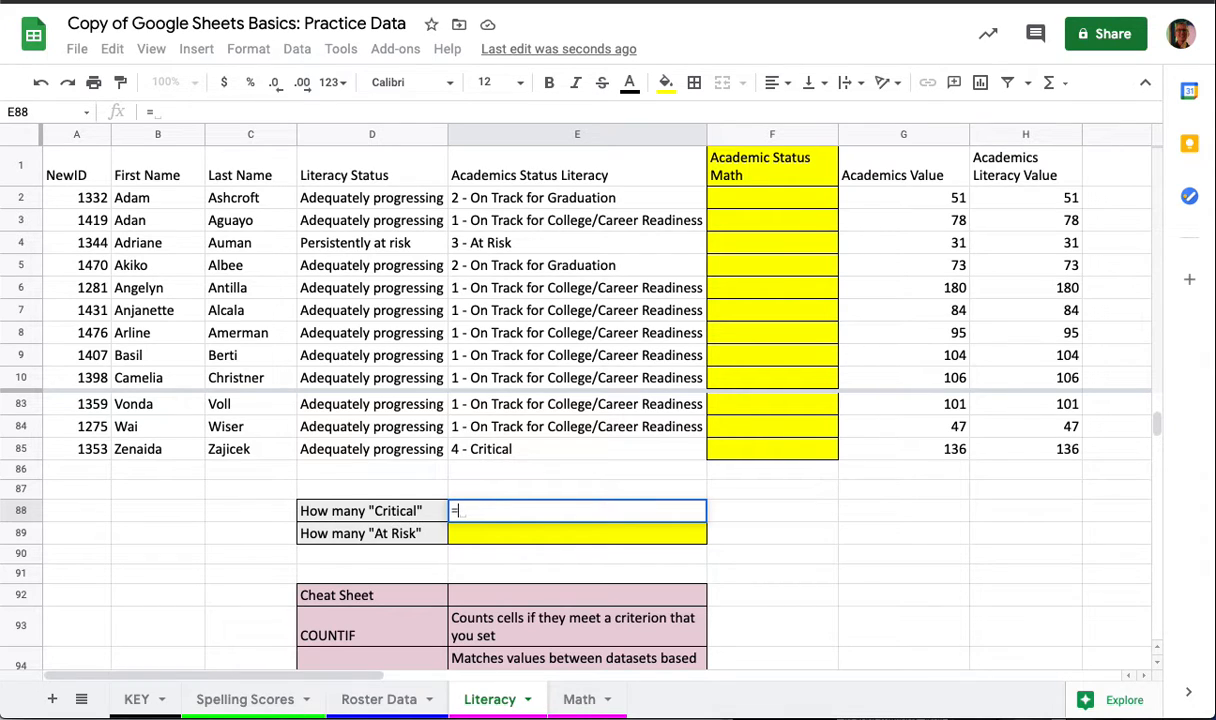
{"action": "type", "text": "countif"}
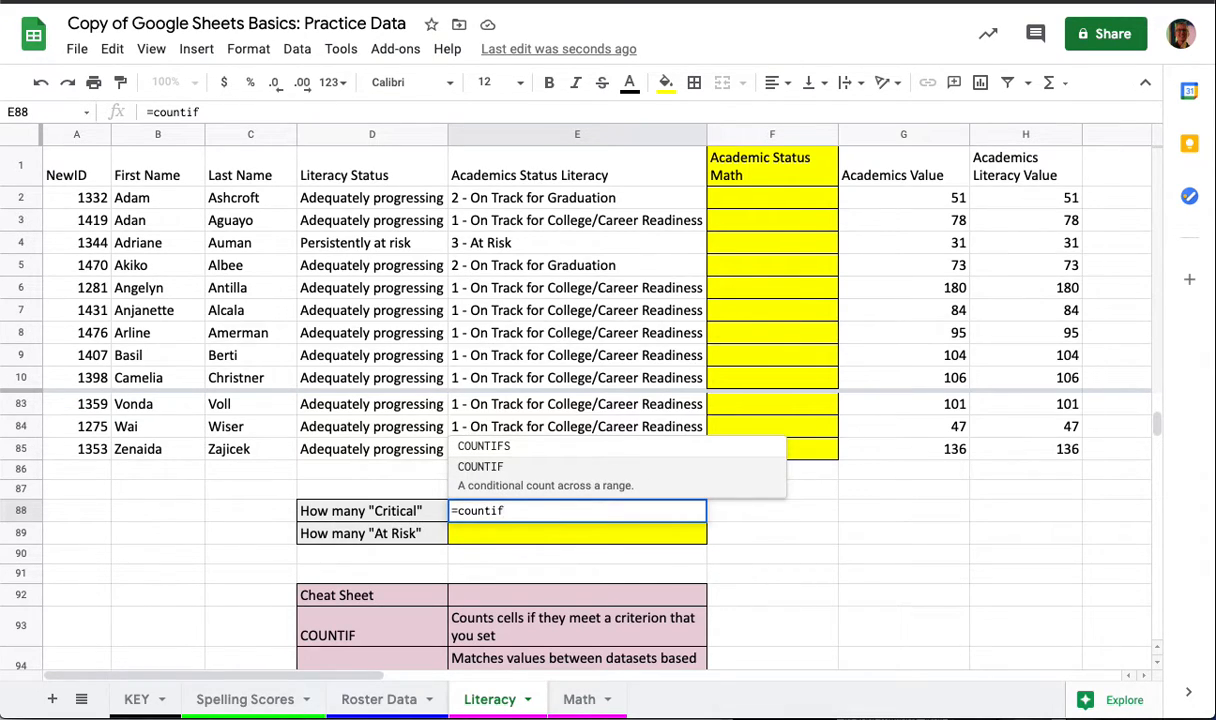
{"action": "type", "text": "("}
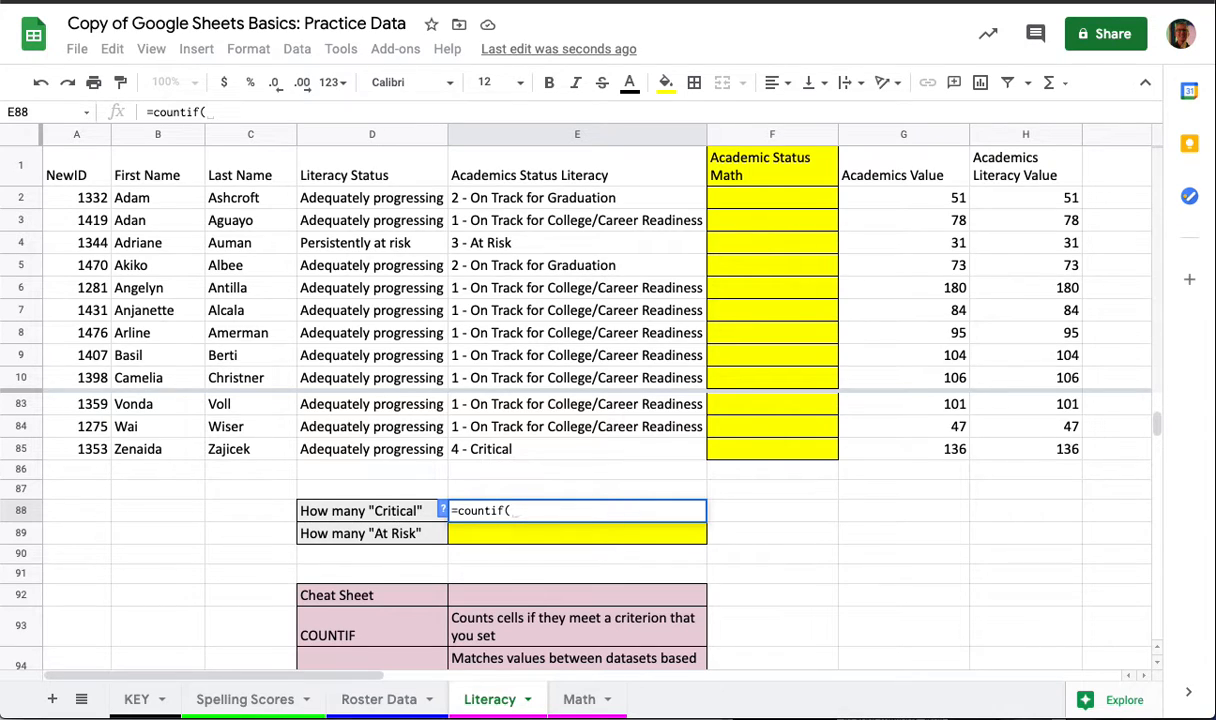
{"action": "left_click", "coordinate": [442, 512]}
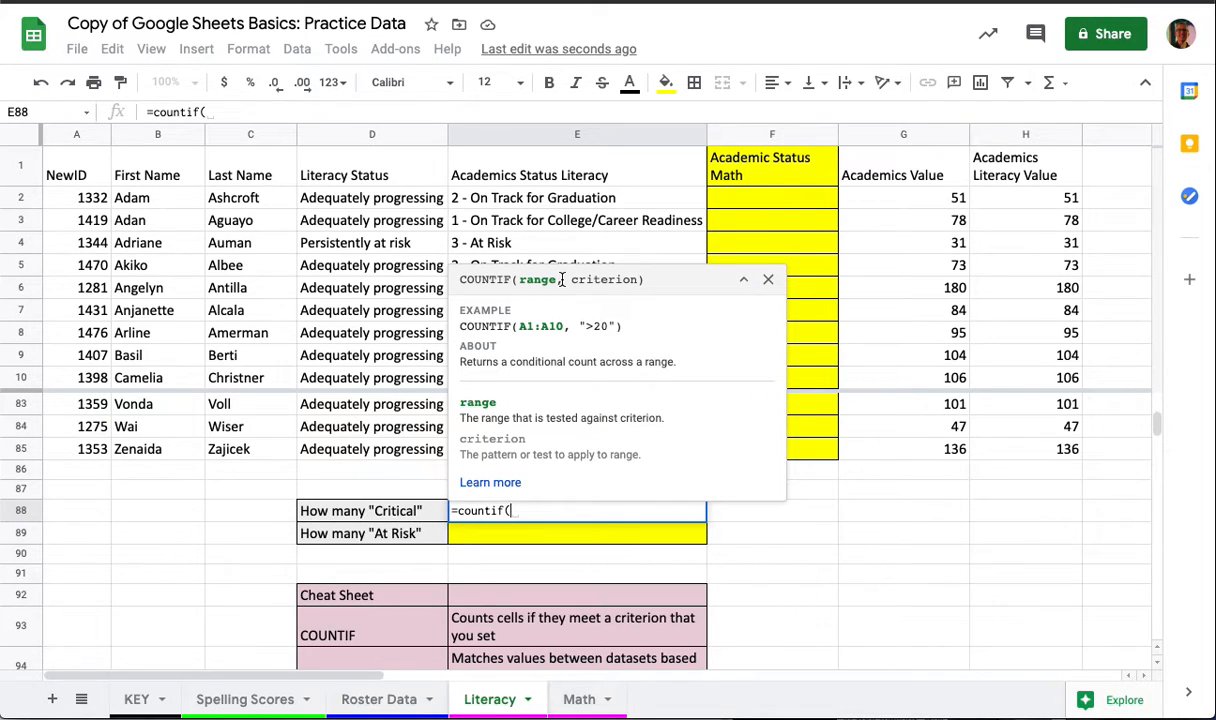
{"action": "left_click", "coordinate": [523, 202]}
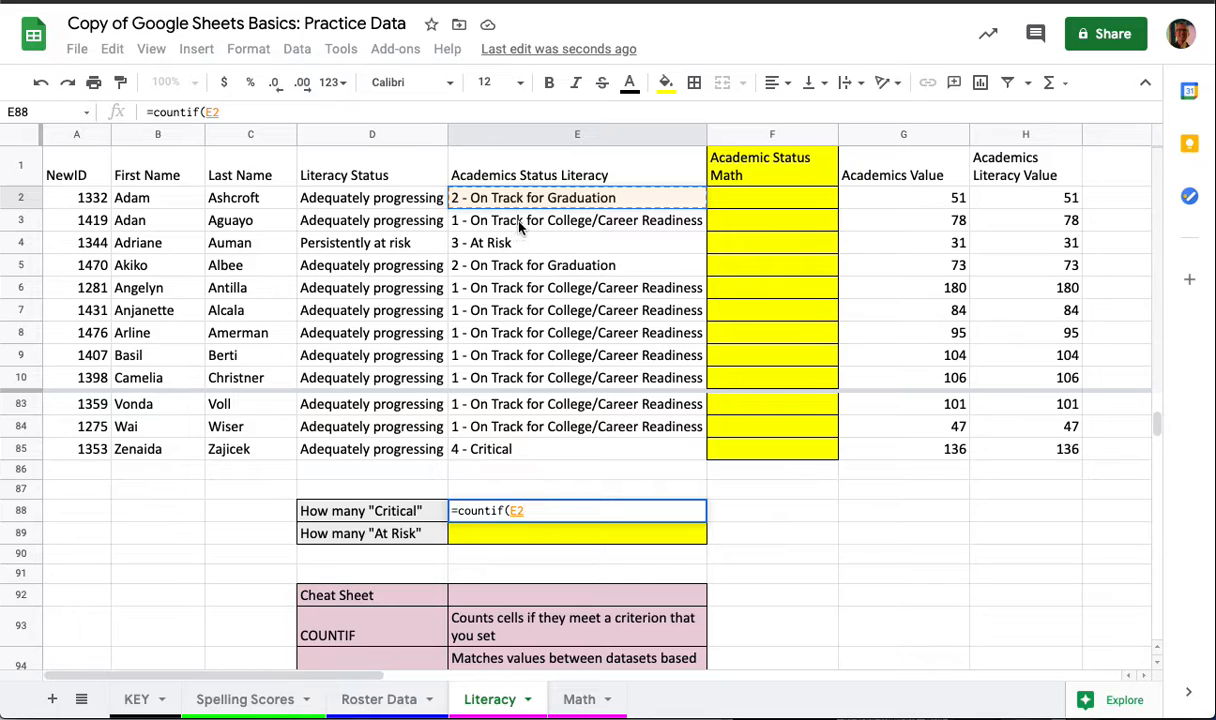
{"action": "left_click", "coordinate": [512, 453], "text": "shift"}
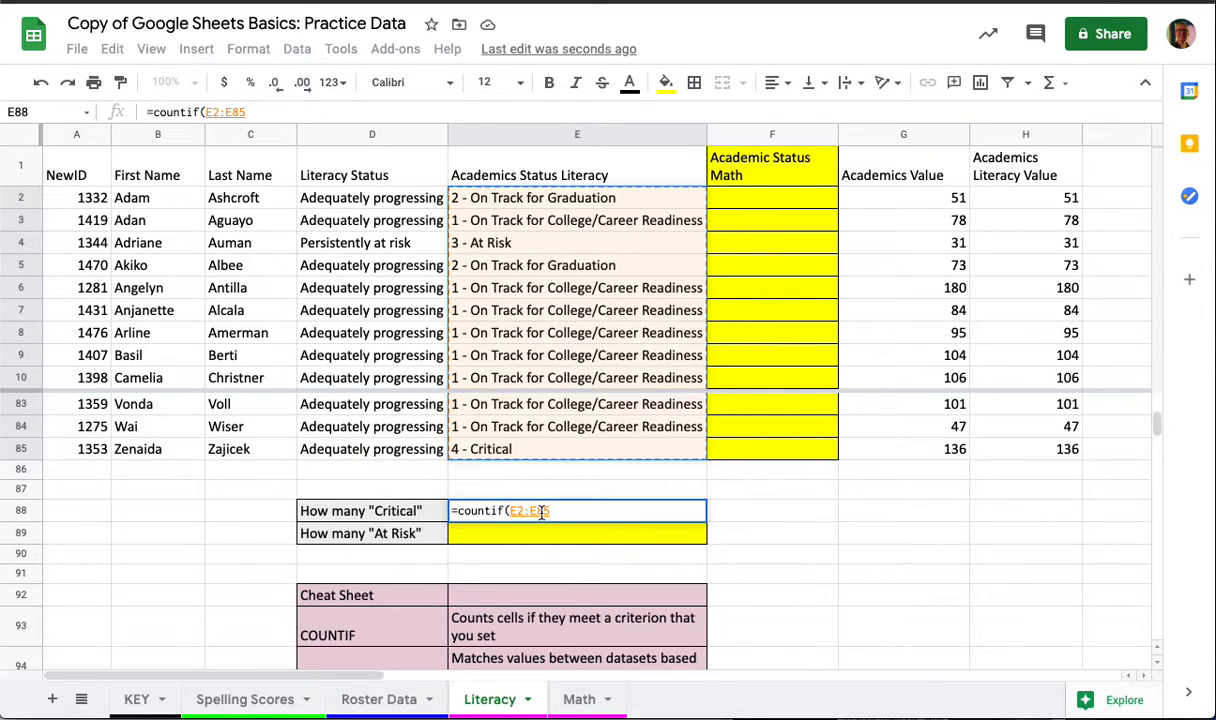
Complete the COUNTIF formula in E88 with the criterion "4 - Critical" and reject the suggested autofill.
{"action": "type", "text": ","}
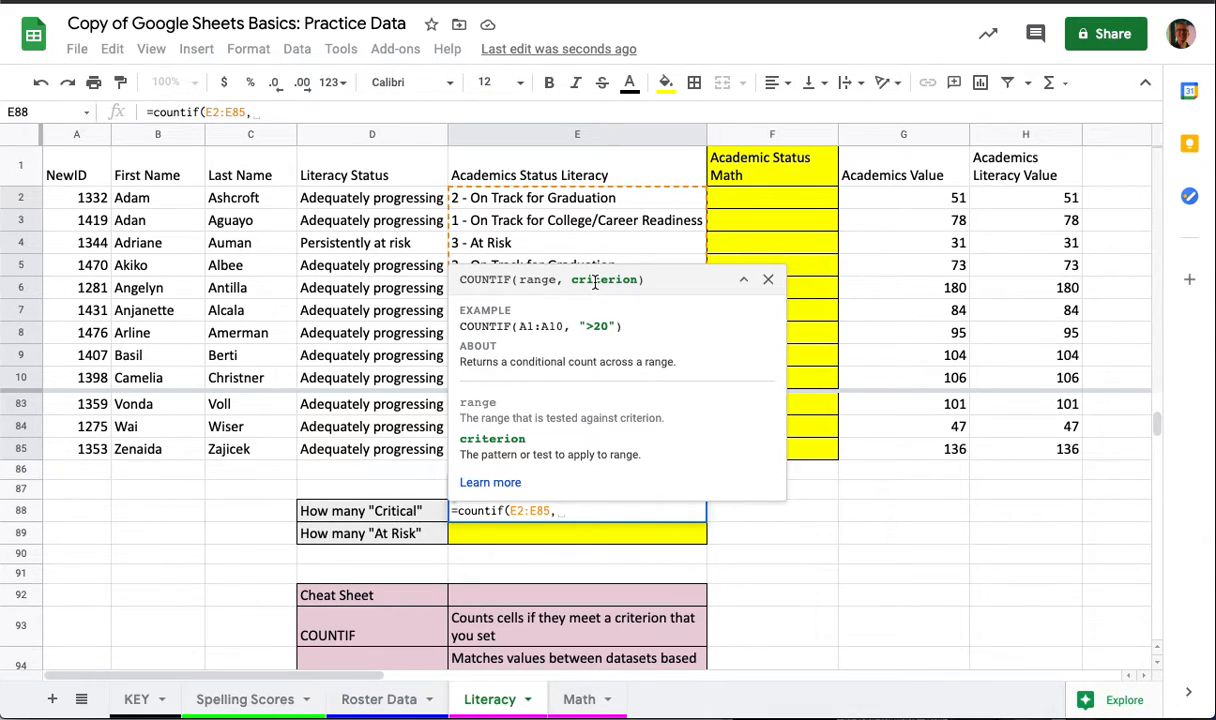
{"action": "type", "text": "\""}
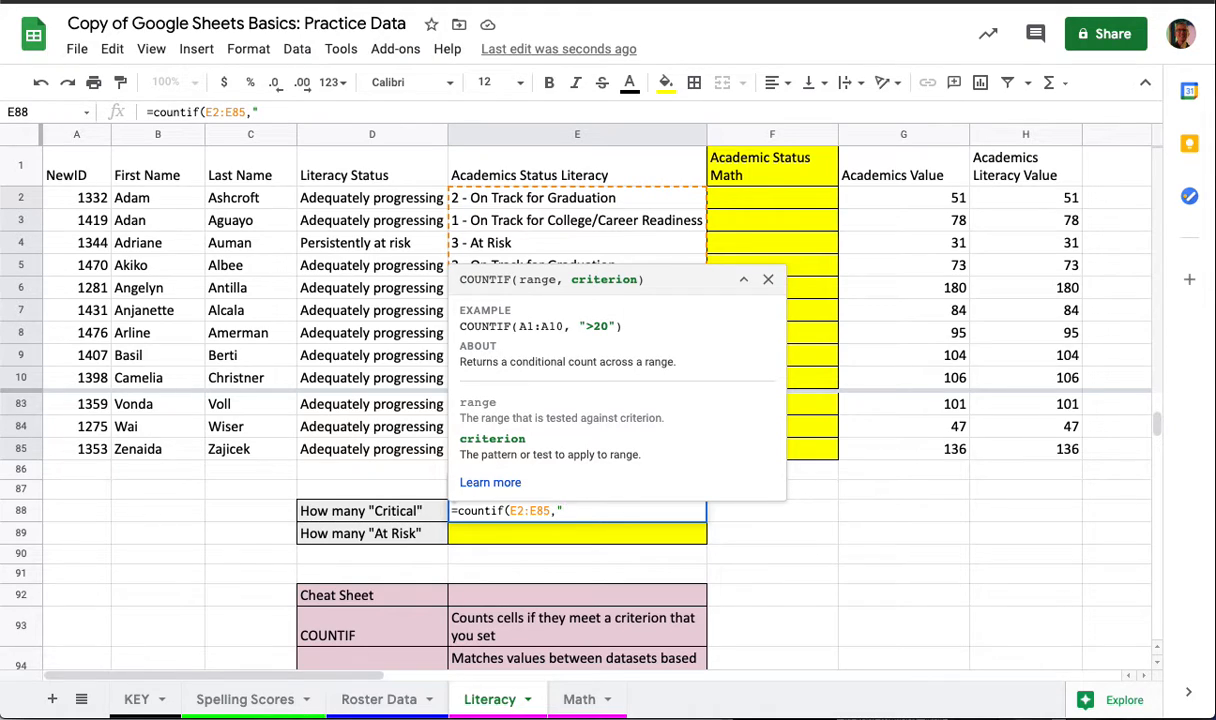
{"action": "type", "text": "4 - Critical\""}
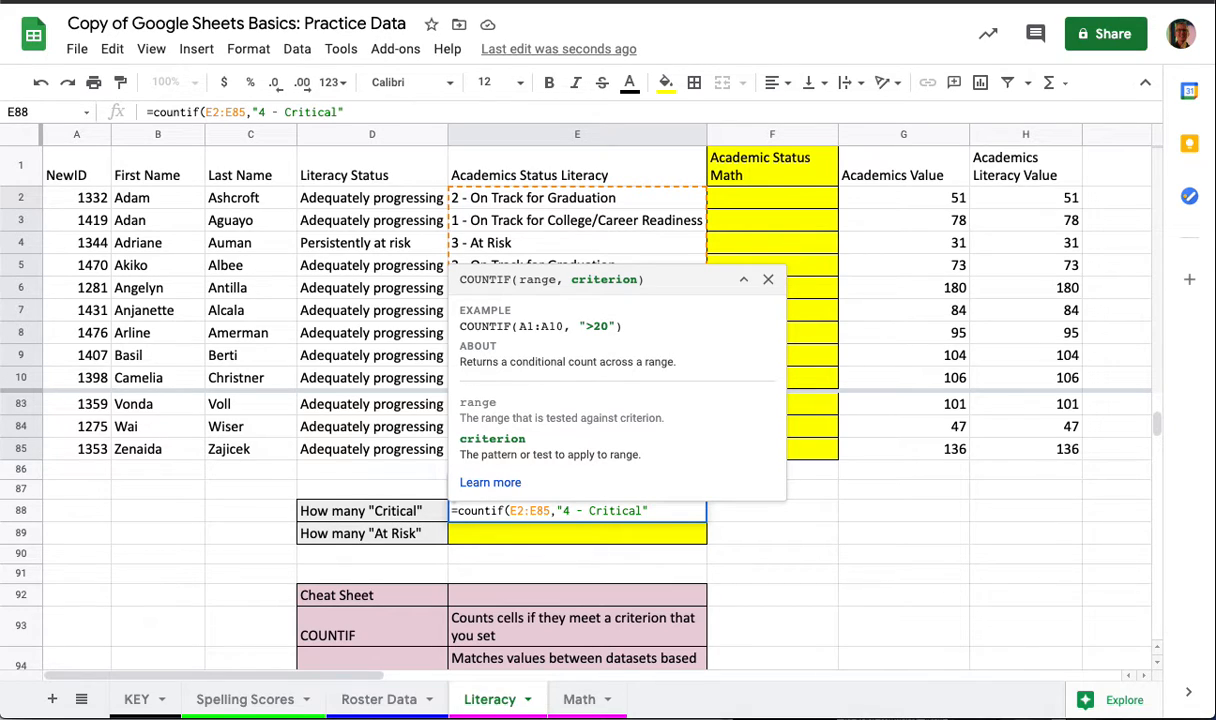
{"action": "type", "text": ")"}
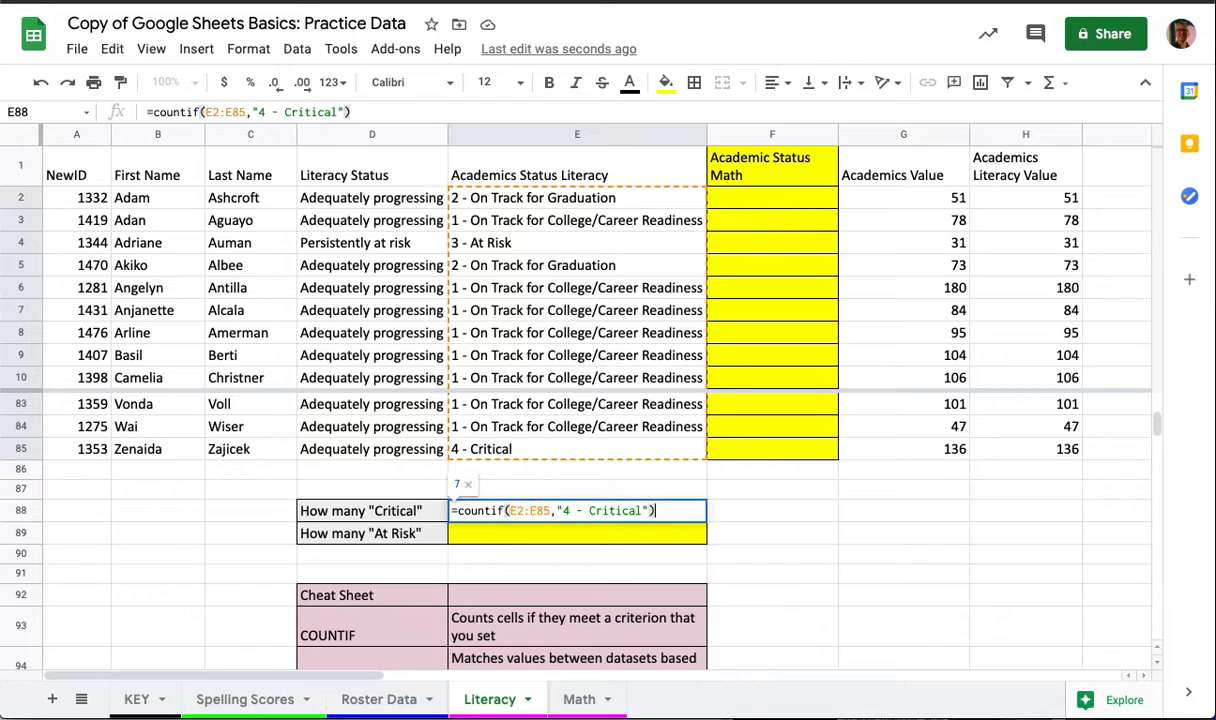
{"action": "key", "text": "Return"}
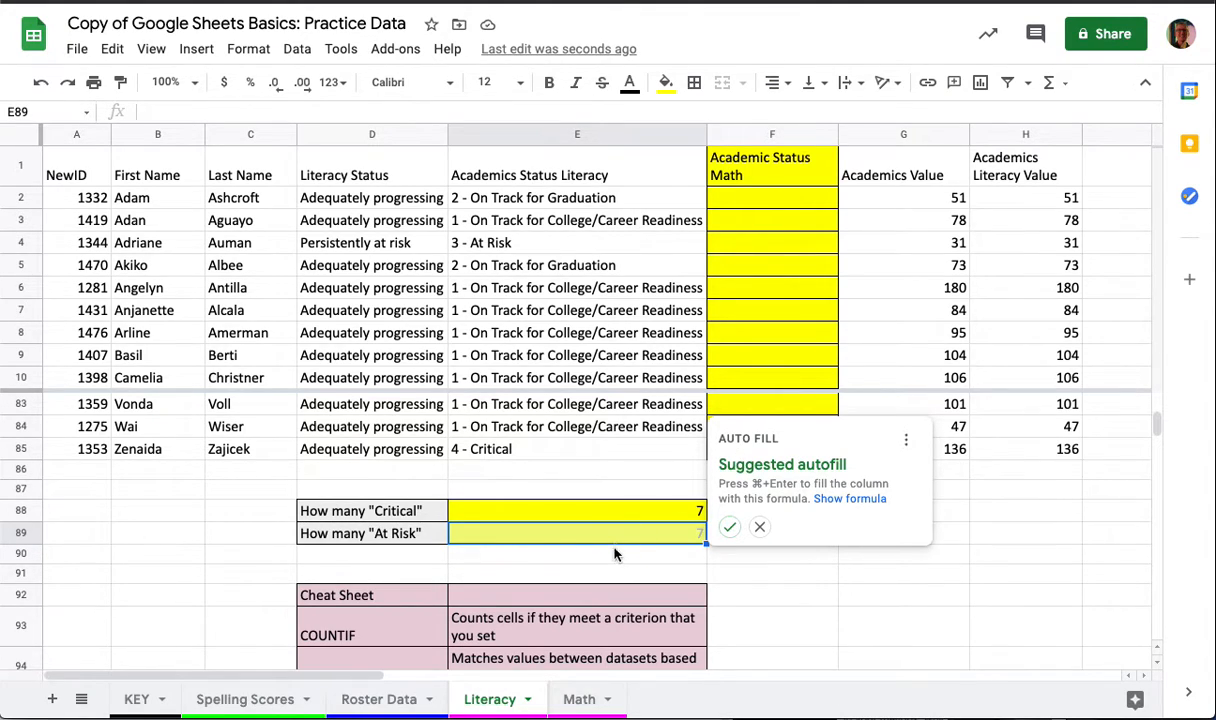
{"action": "left_click", "coordinate": [760, 528]}
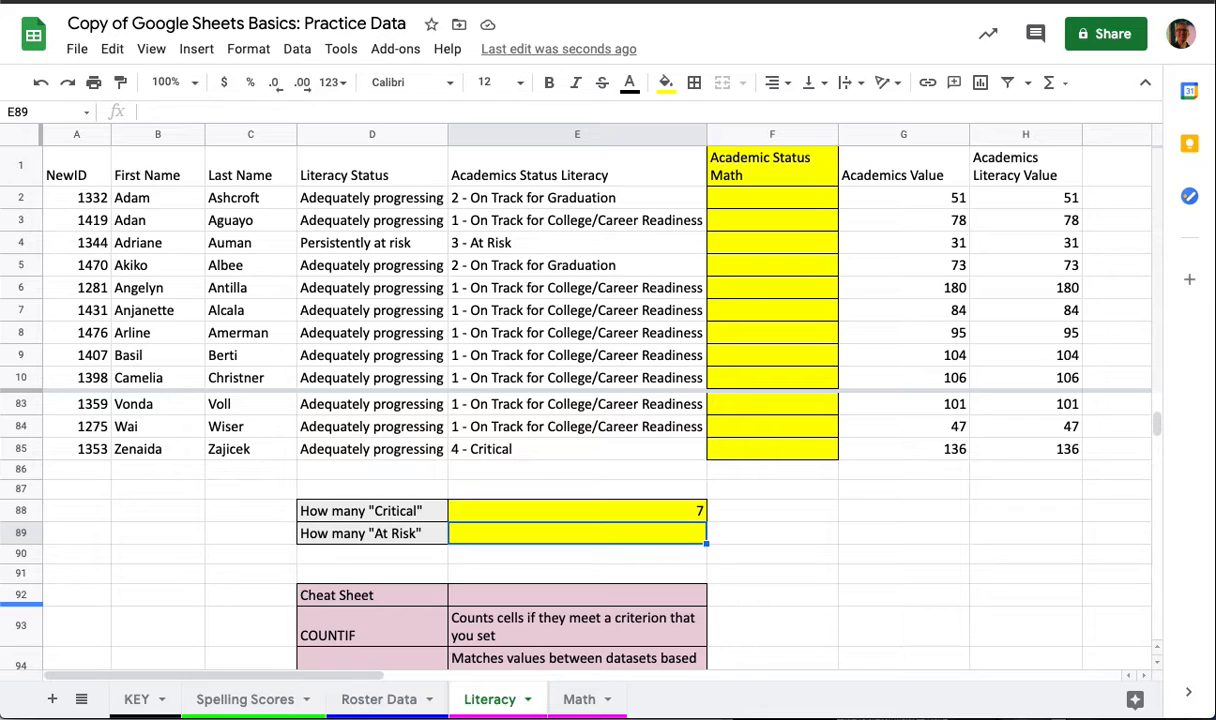
Enter =countif(E2:E85,"3 - At Risk") in the "How many At Risk" cell E89.
{"action": "type", "text": "=countif("}
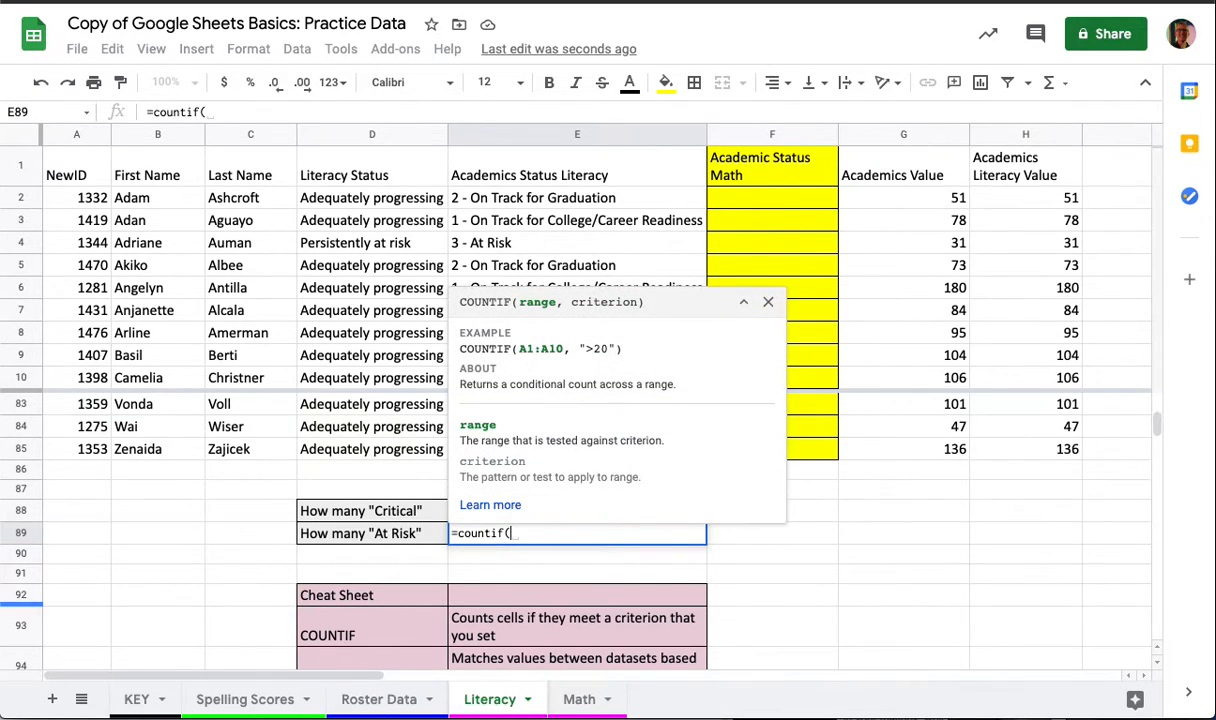
{"action": "left_click", "coordinate": [510, 201]}
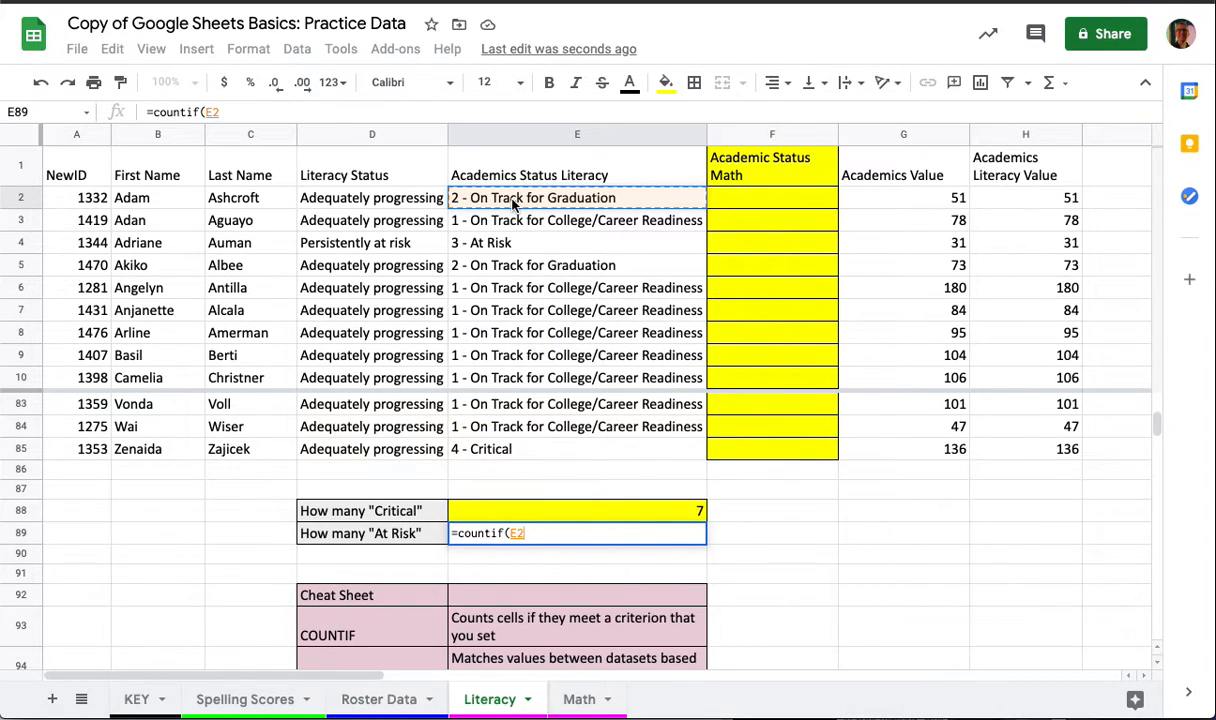
{"action": "left_click", "coordinate": [496, 451], "text": "shift"}
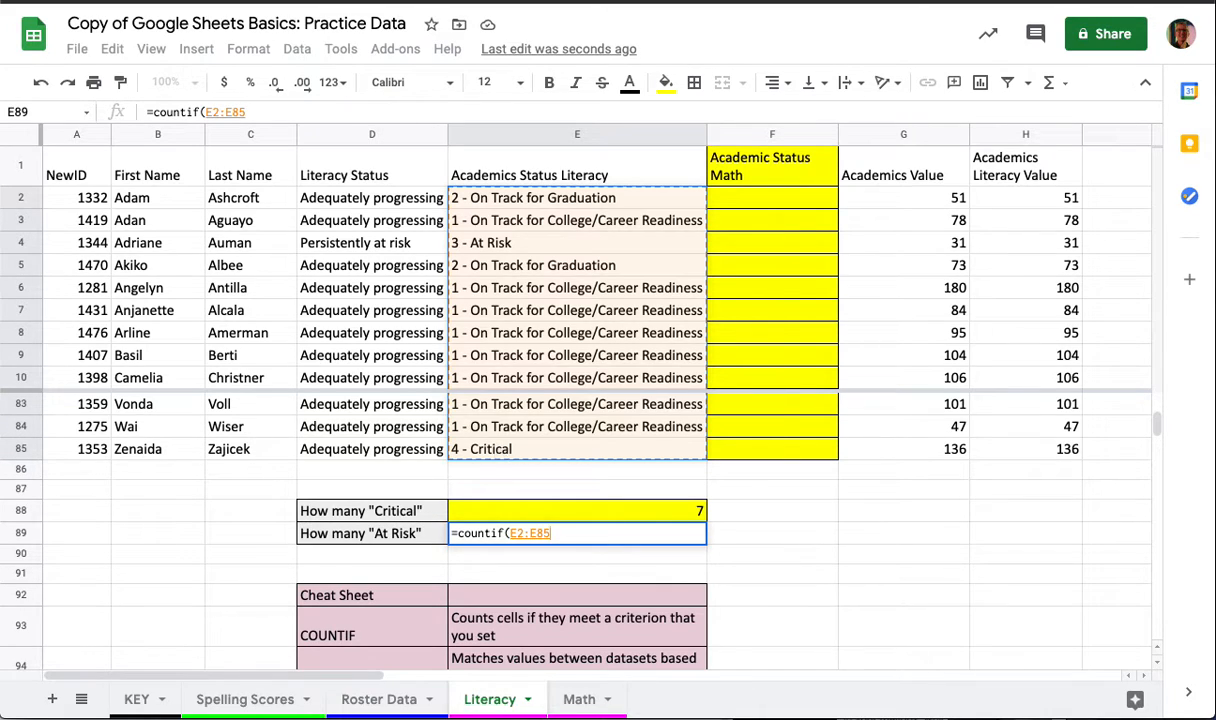
{"action": "type", "text": ",\""}
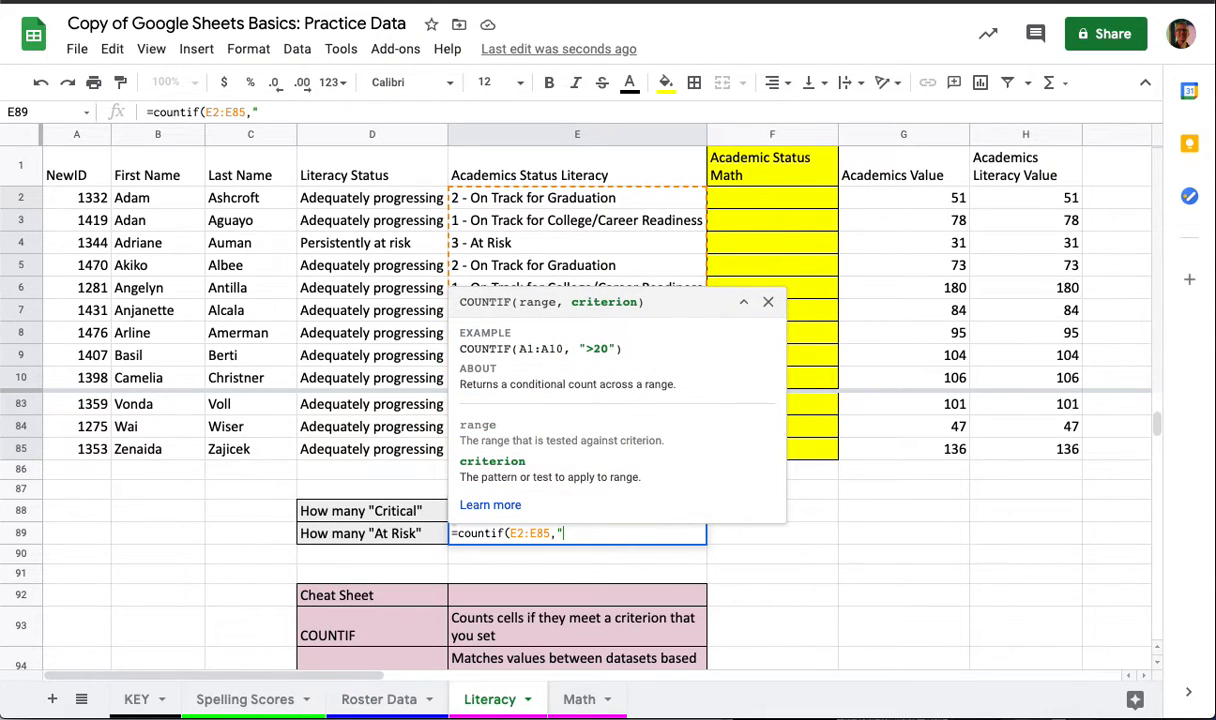
{"action": "type", "text": "3 - At Risk\")"}
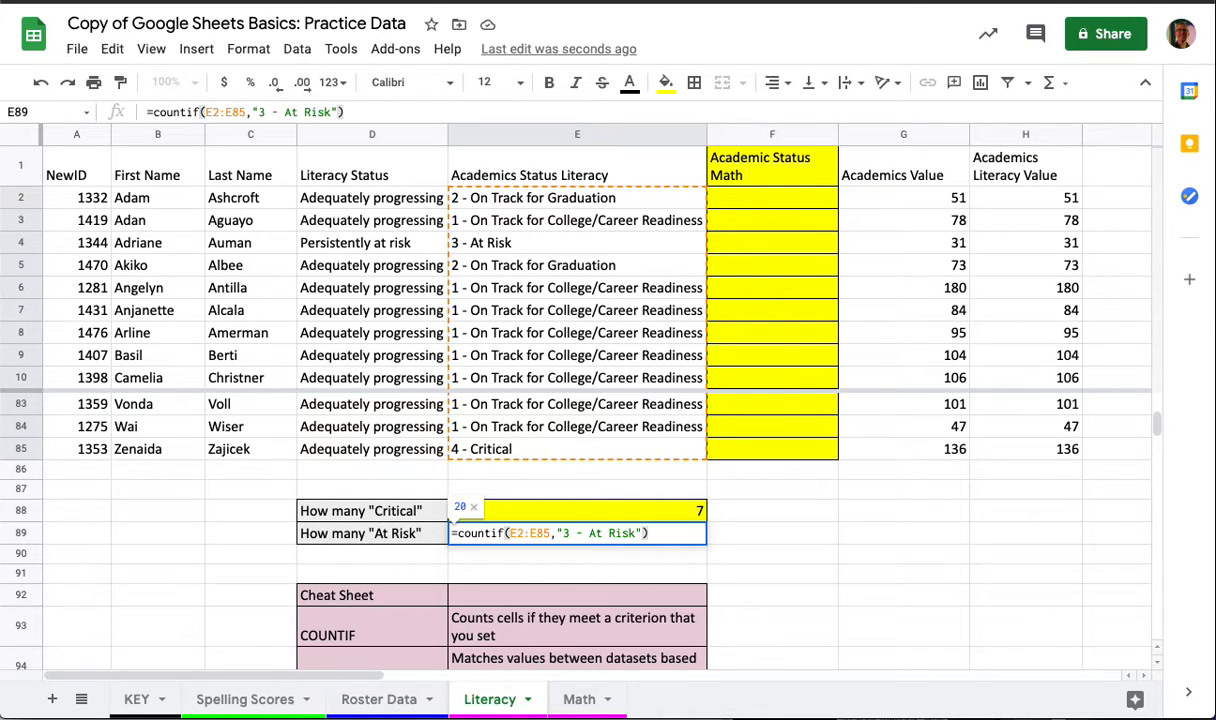
{"action": "key", "text": "Return"}
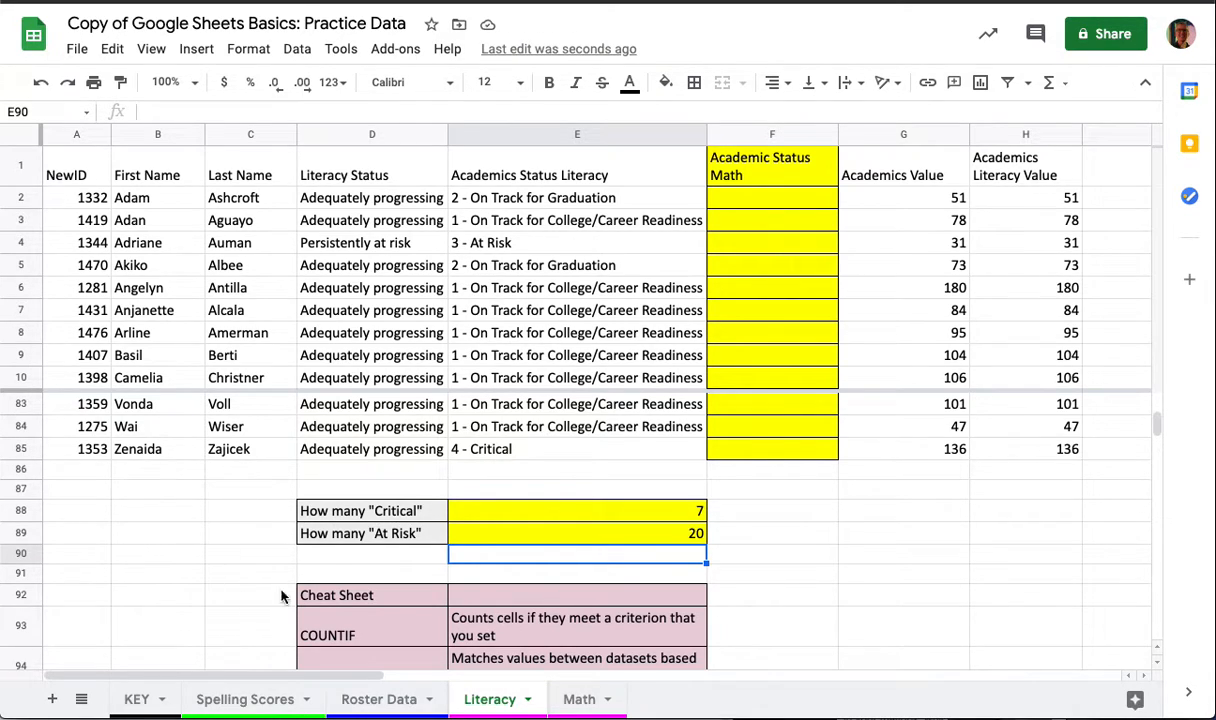
Add the two status counts in cell E90 with the formula =sum(E88:E89).
{"action": "scroll", "coordinate": [272, 575], "scroll_direction": "down", "scroll_amount": 3}
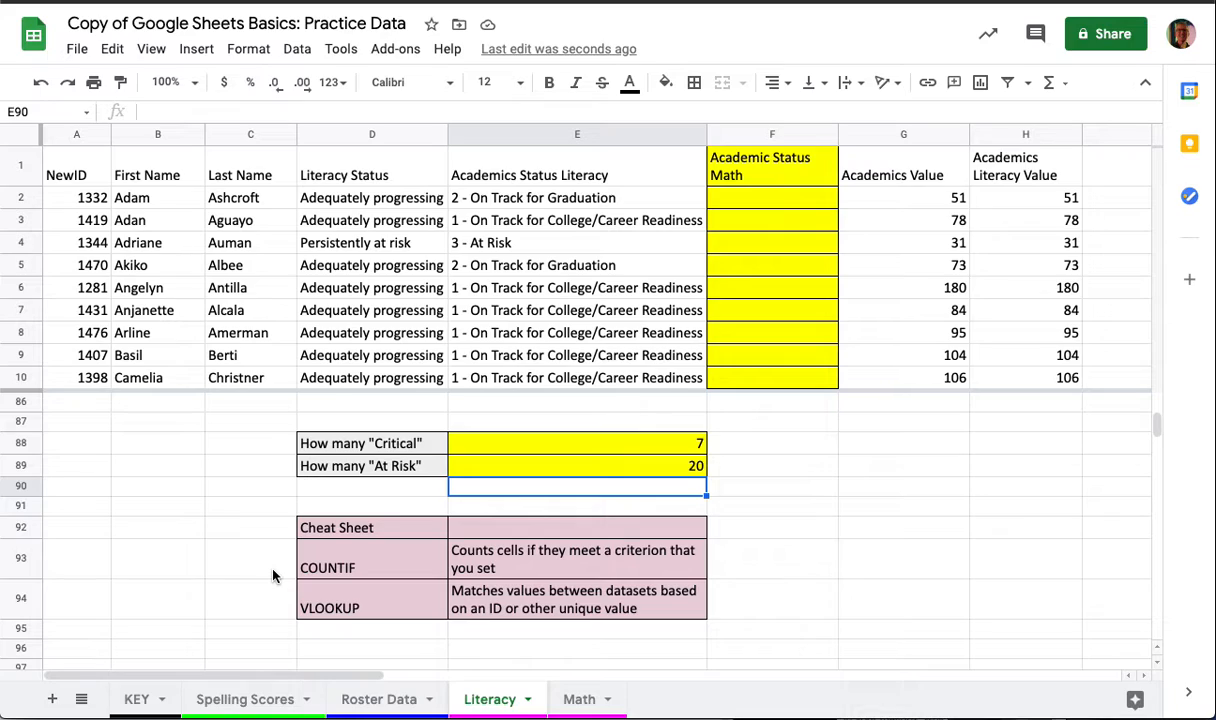
{"action": "type", "text": "="}
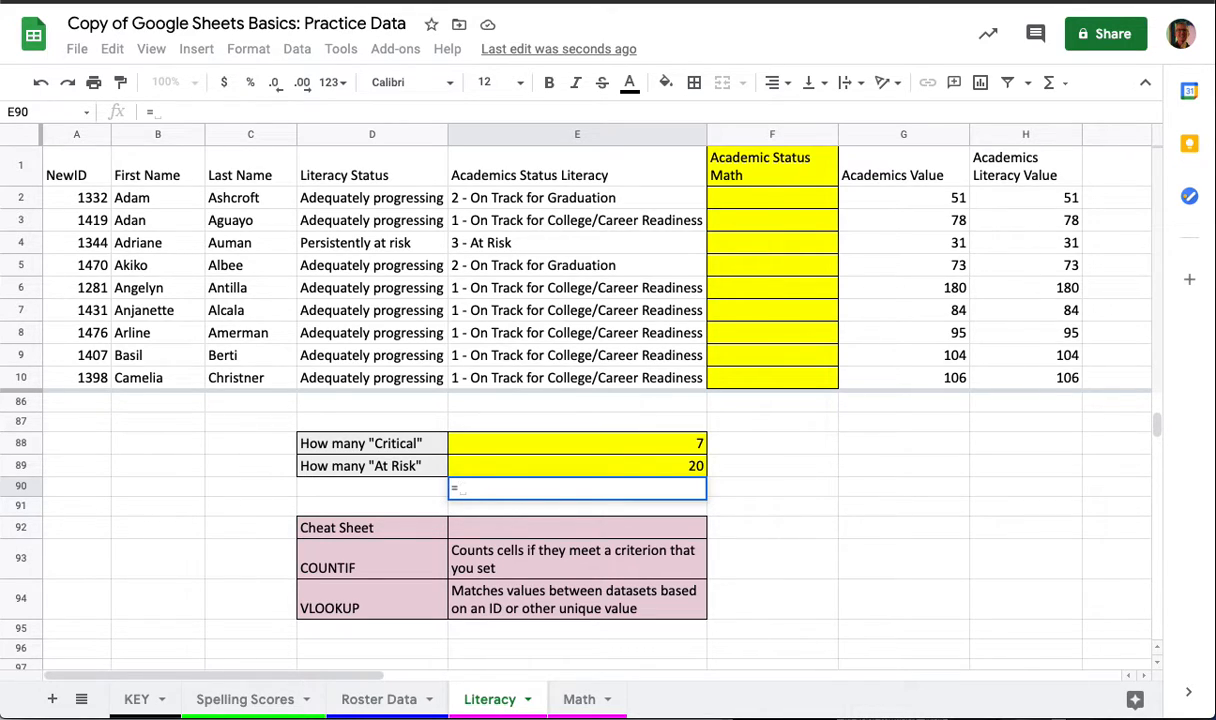
{"action": "type", "text": "sum"}
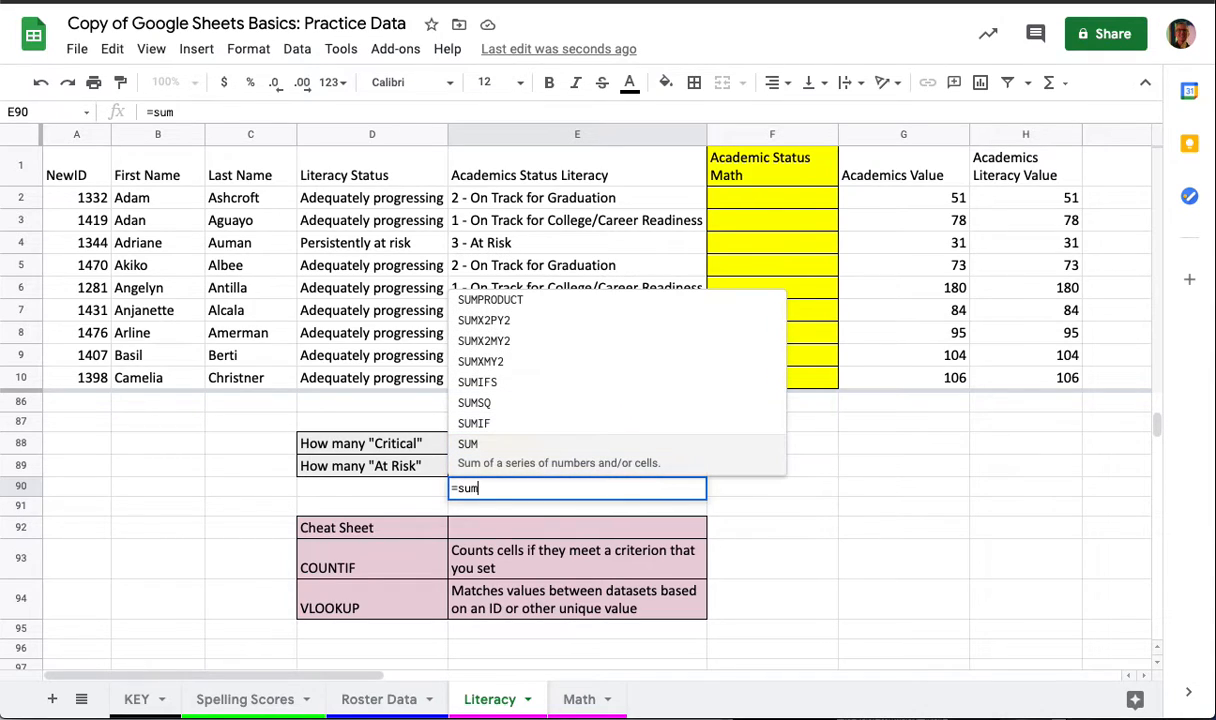
{"action": "type", "text": "("}
{"action": "key", "text": "Up"}
{"action": "key", "text": "shift+Up"}
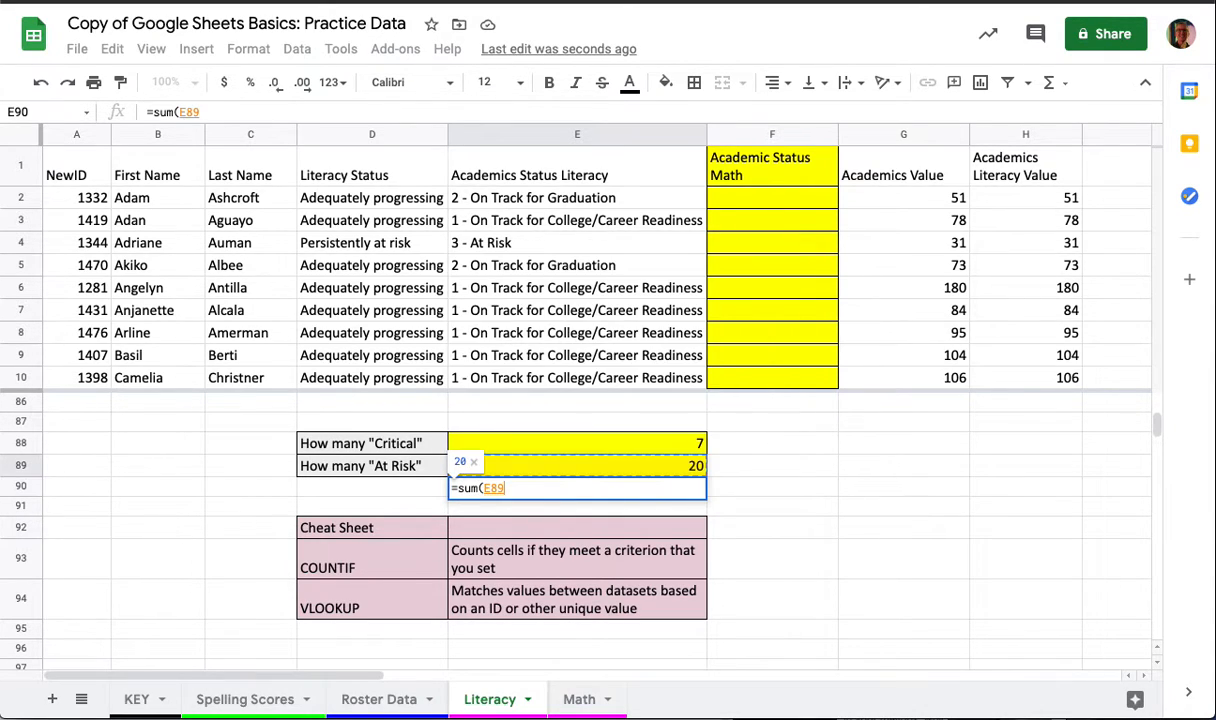
{"action": "type", "text": ")"}
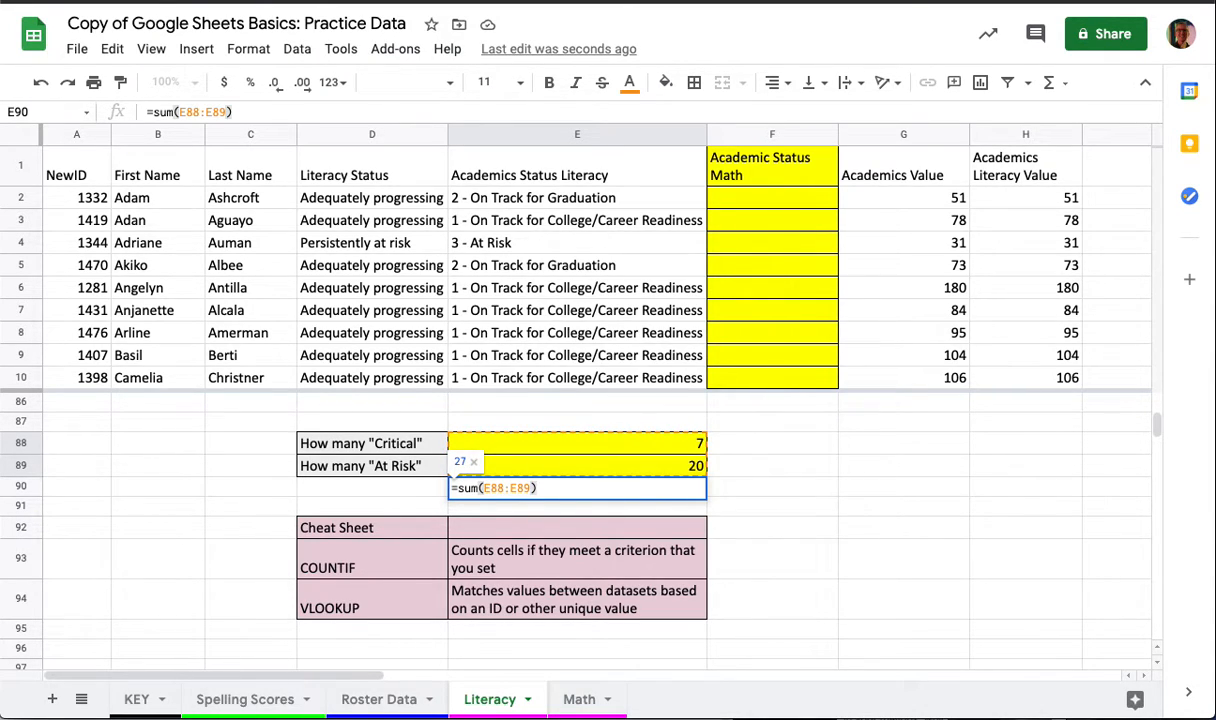
{"action": "key", "text": "Return"}
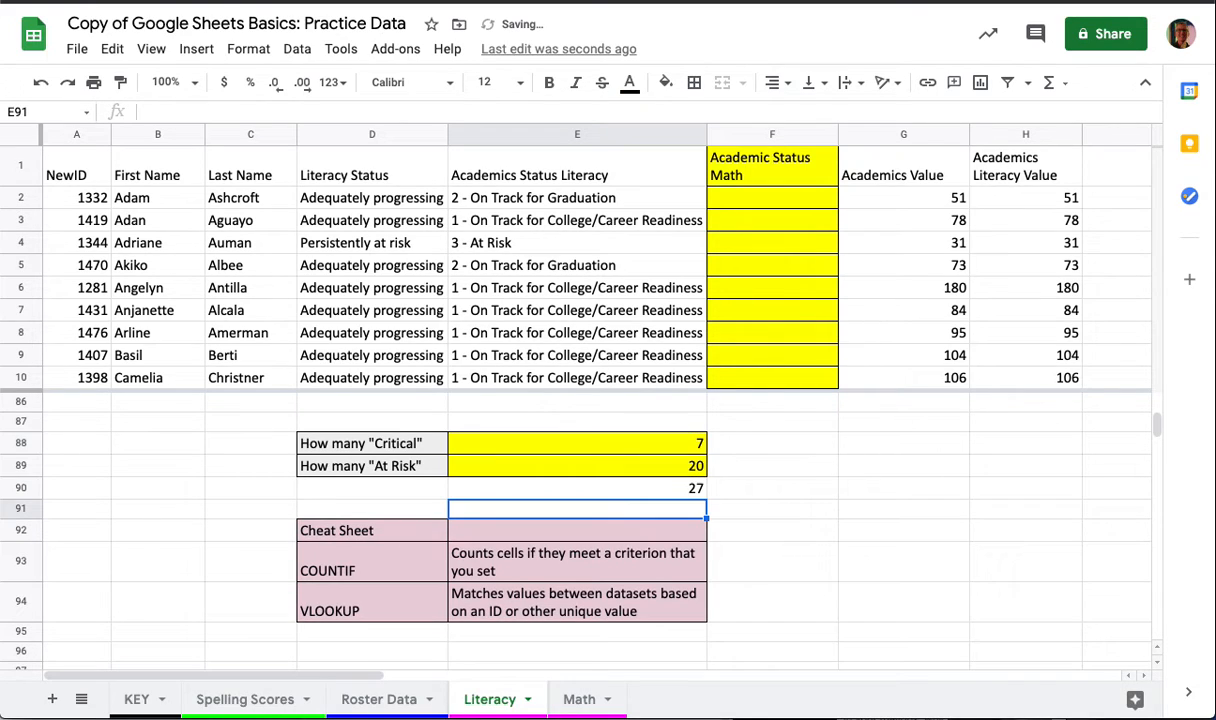
Inspect the sum formula in cell E90 and delete it from the cell.
{"action": "left_click", "coordinate": [493, 496]}
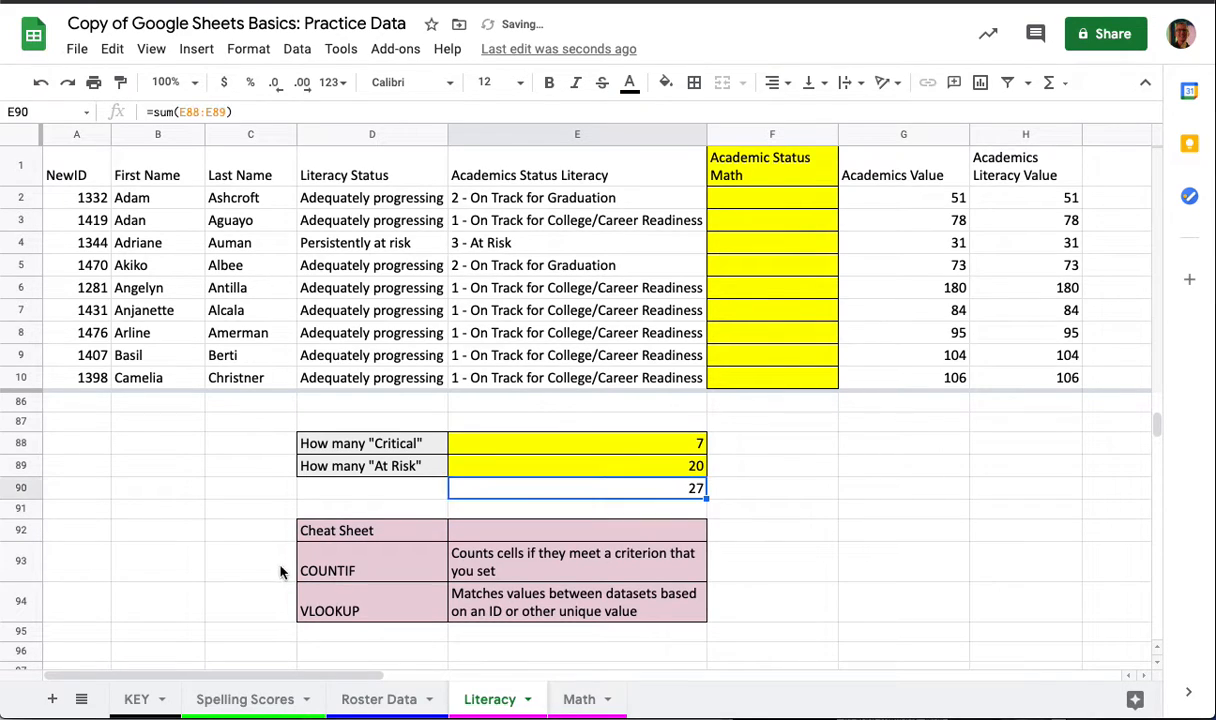
{"action": "left_click", "coordinate": [267, 112]}
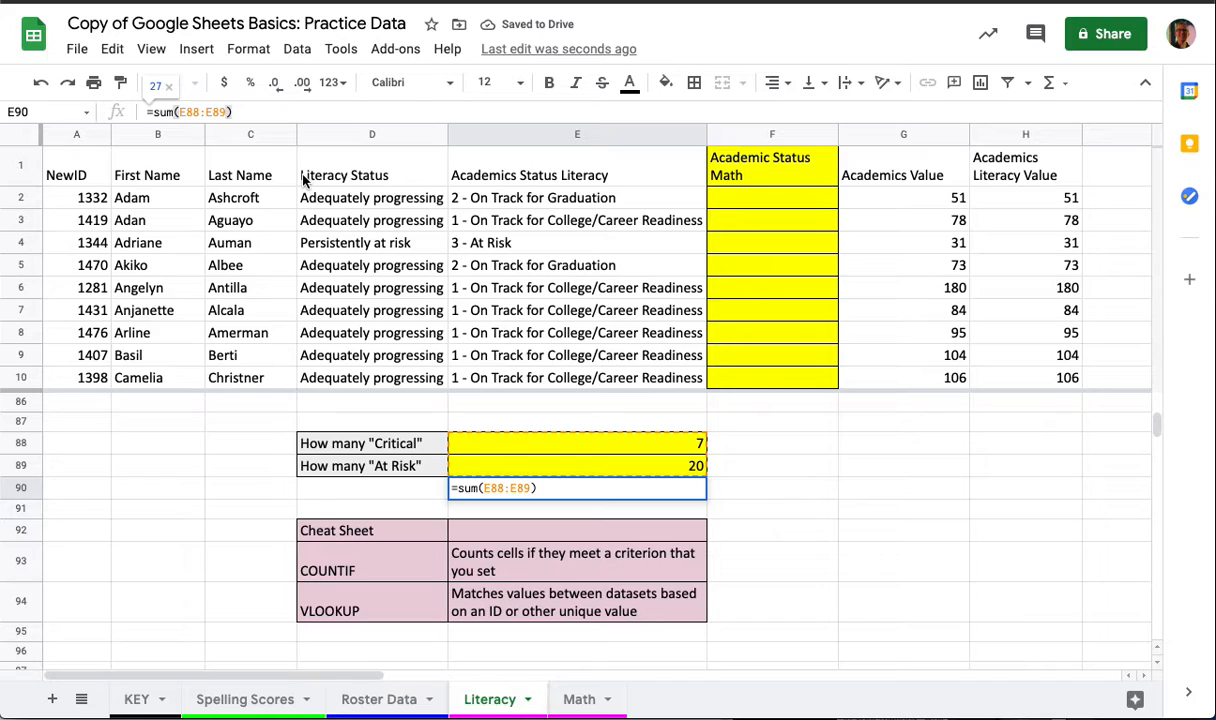
{"action": "key", "text": "Escape"}
{"action": "key", "text": "Delete"}
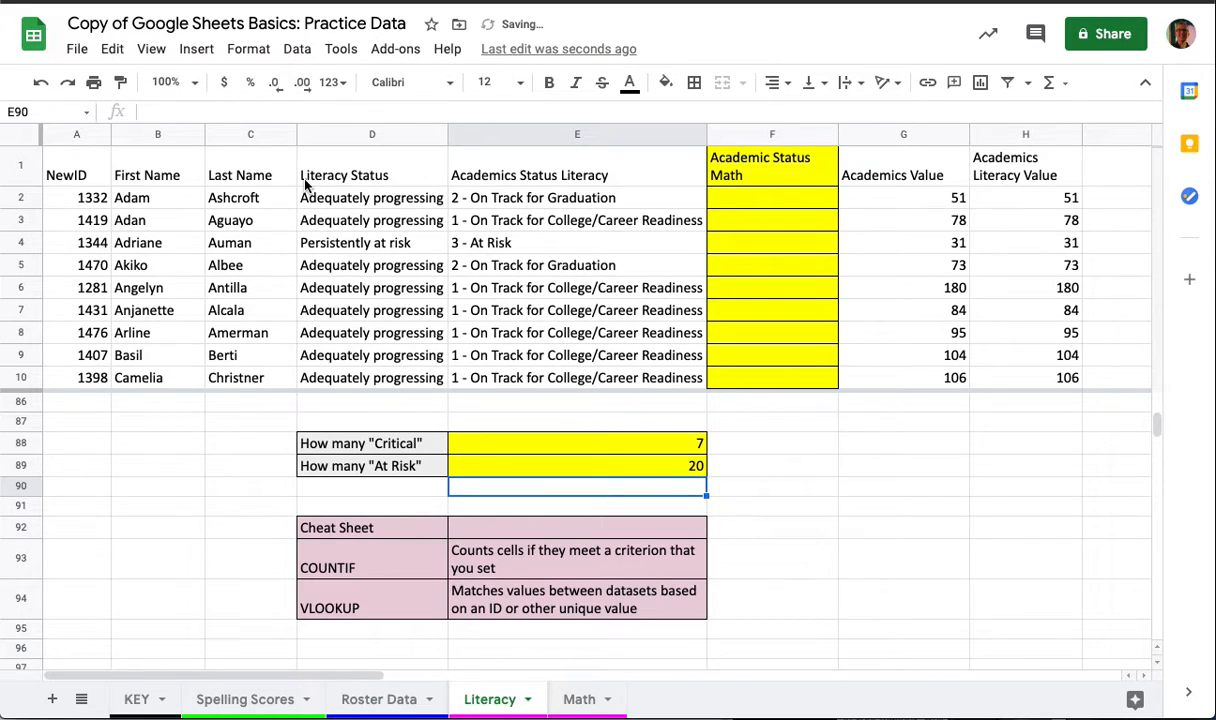